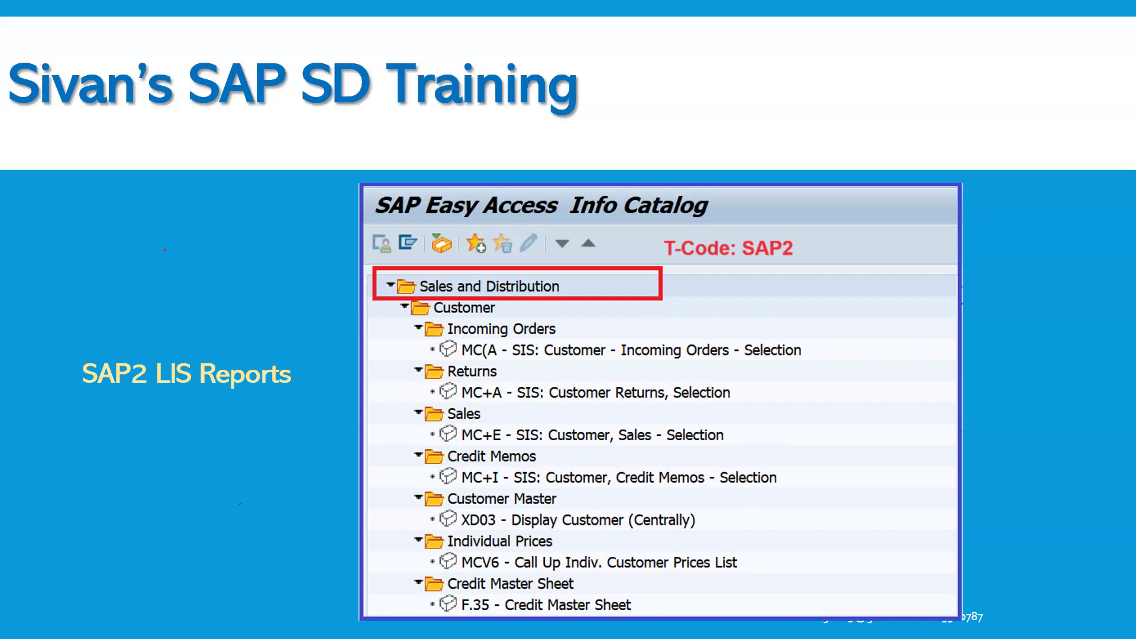
Step: End the slide show, switch to SAP Logon and open the March2023 Server connection
{"action": "key", "text": "Right"}
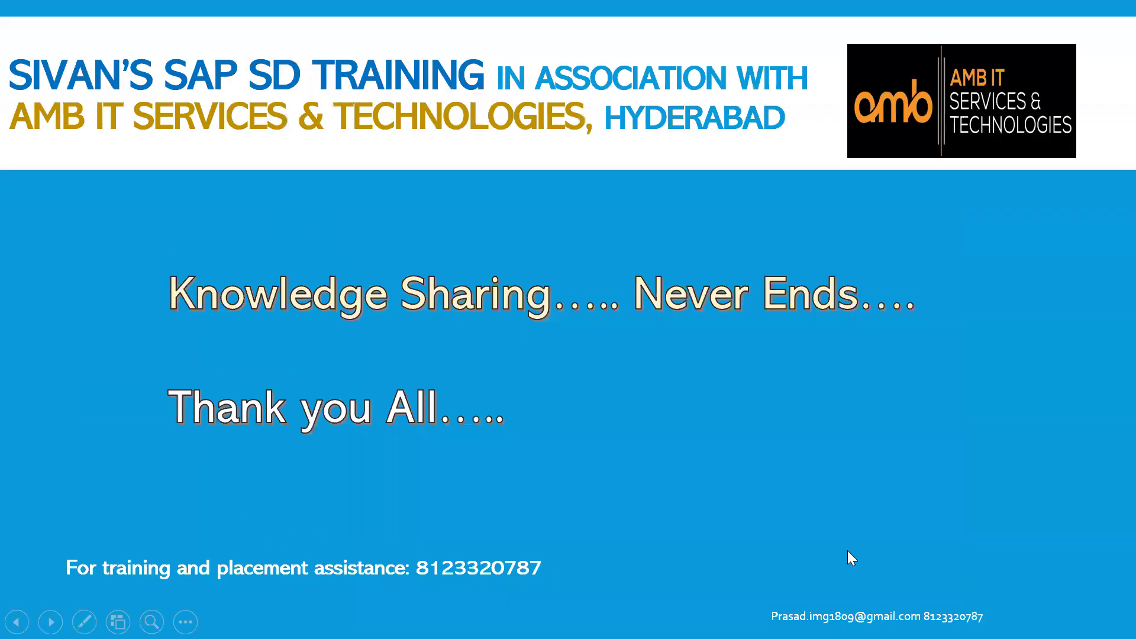
{"action": "key", "text": "Escape"}
{"action": "key", "text": "alt+Tab"}
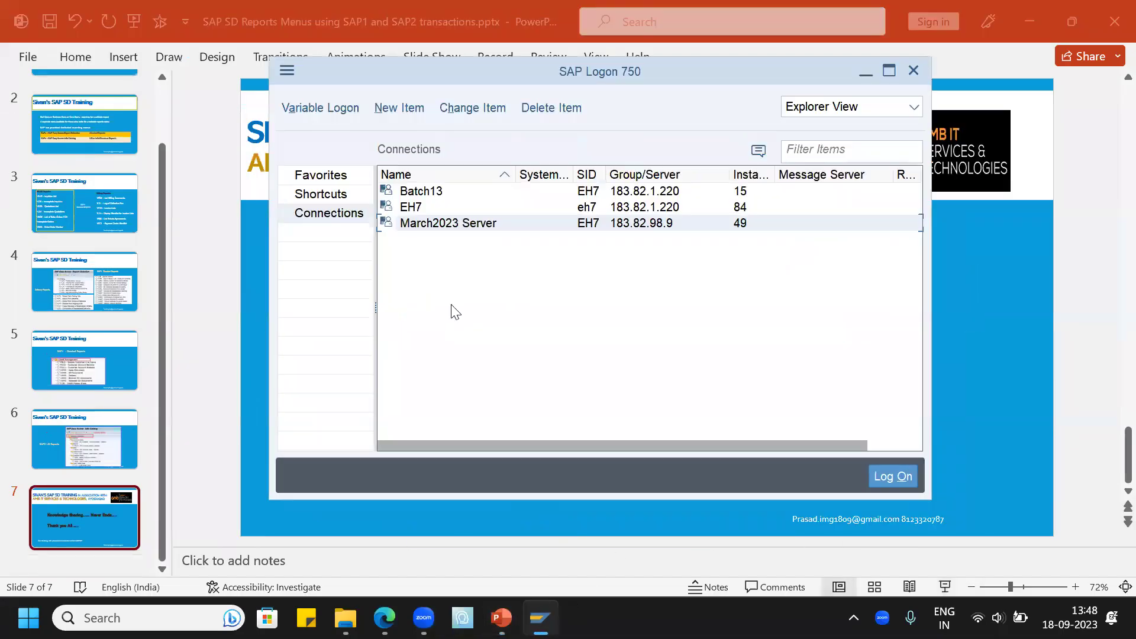
{"action": "double_click", "coordinate": [428, 230]}
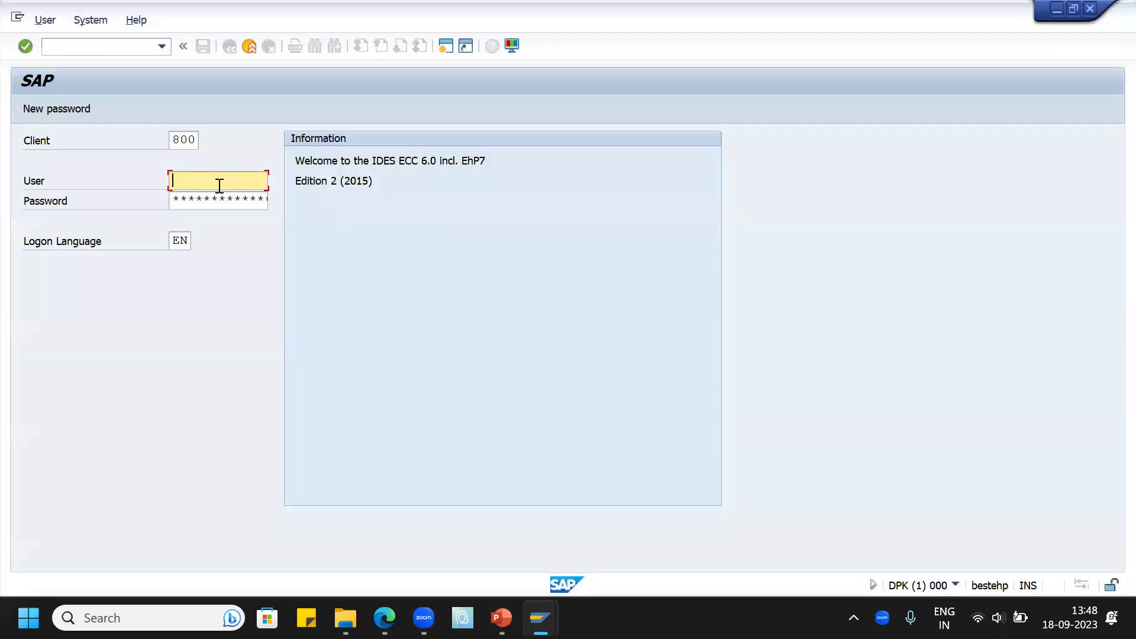
Step: Log on to client 800 by entering the user ID and the account password
{"action": "left_click", "coordinate": [219, 185]}
{"action": "left_click", "coordinate": [221, 197]}
{"action": "key", "text": "Tab"}
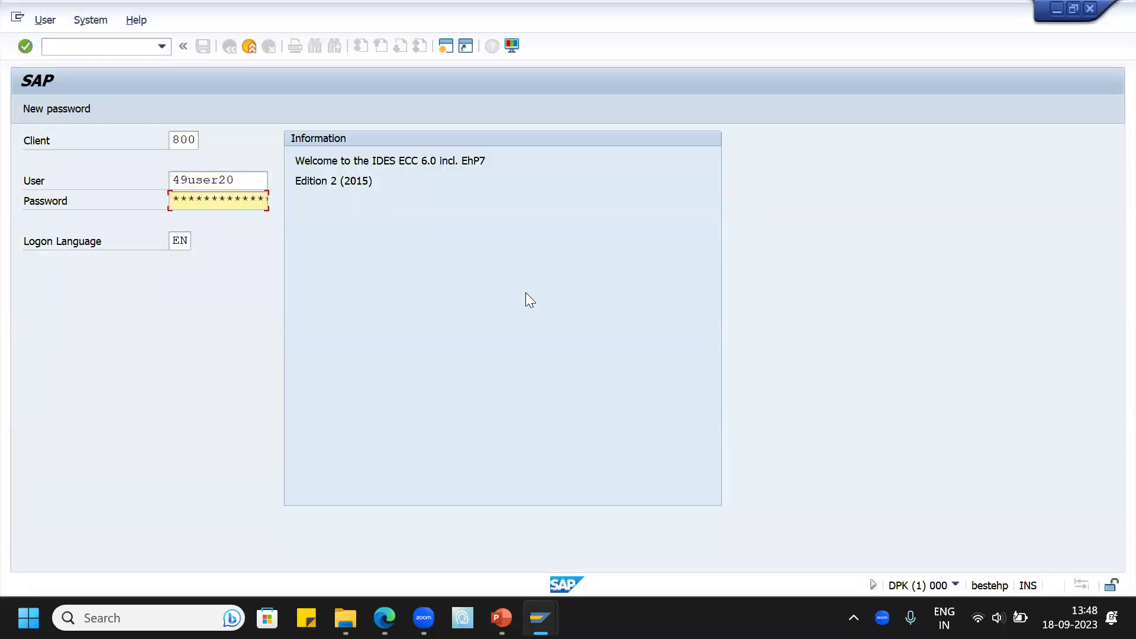
{"action": "type", "text": "********"}
{"action": "key", "text": "Return"}
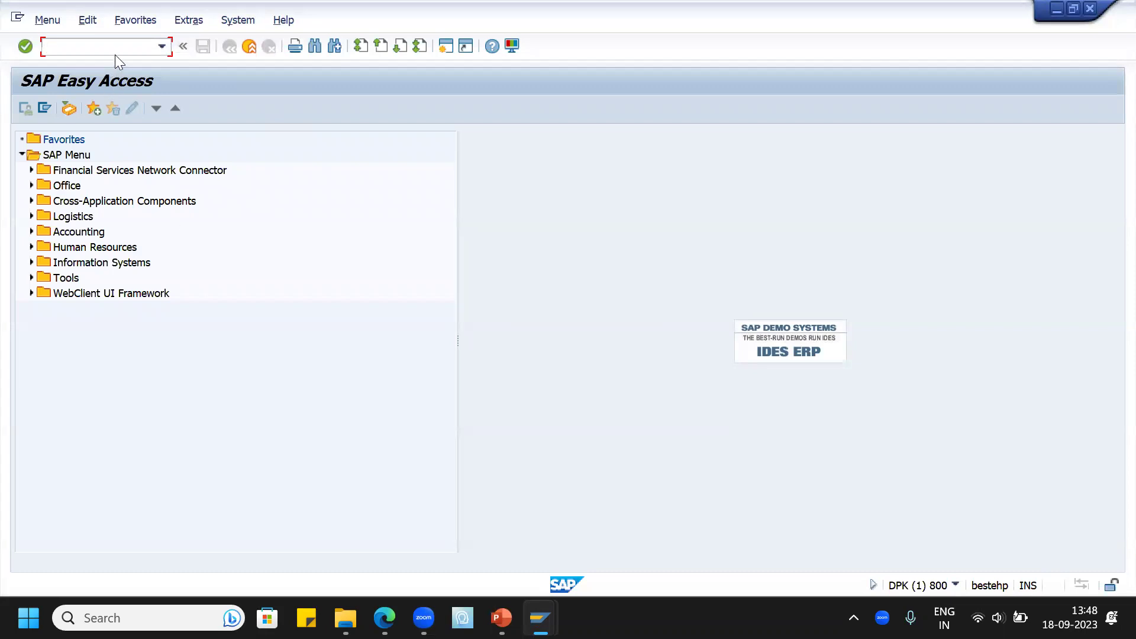
Step: Start transaction SAP1 and expand Sales and Distribution through Master Data to the Business Partner reports
{"action": "type", "text": "SAP1"}
{"action": "key", "text": "Return"}
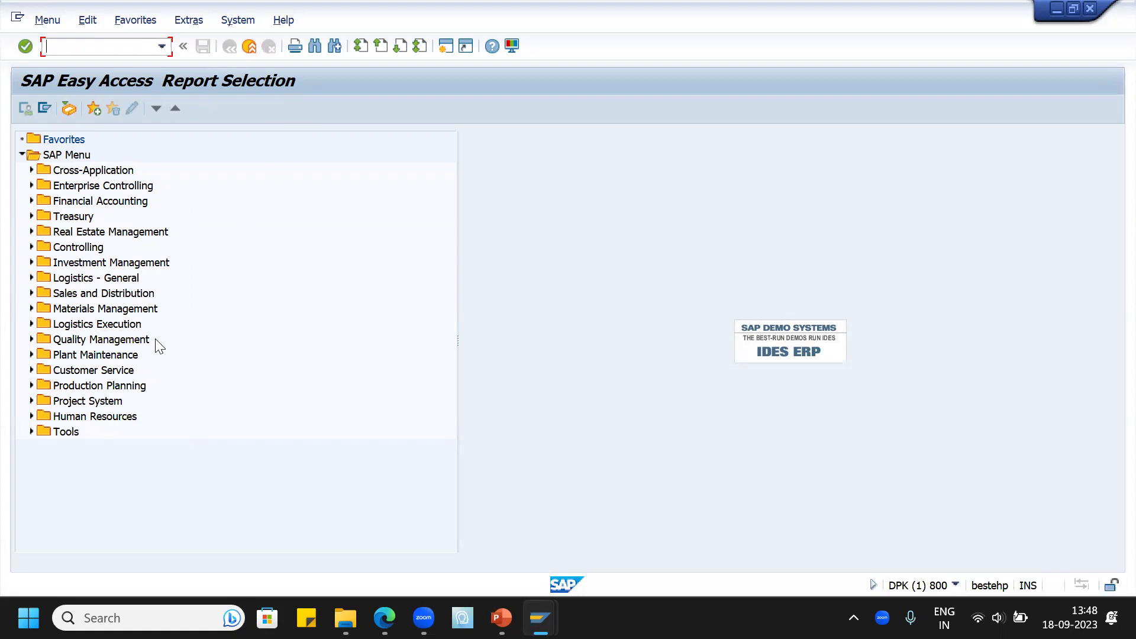
{"action": "left_click", "coordinate": [31, 293]}
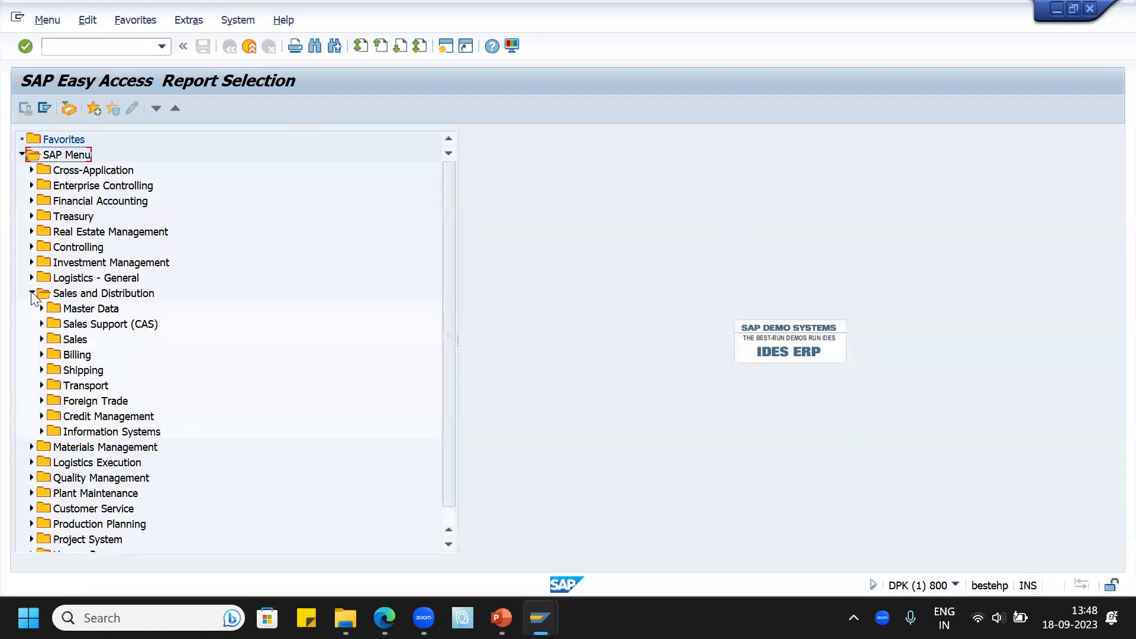
{"action": "left_click", "coordinate": [41, 308]}
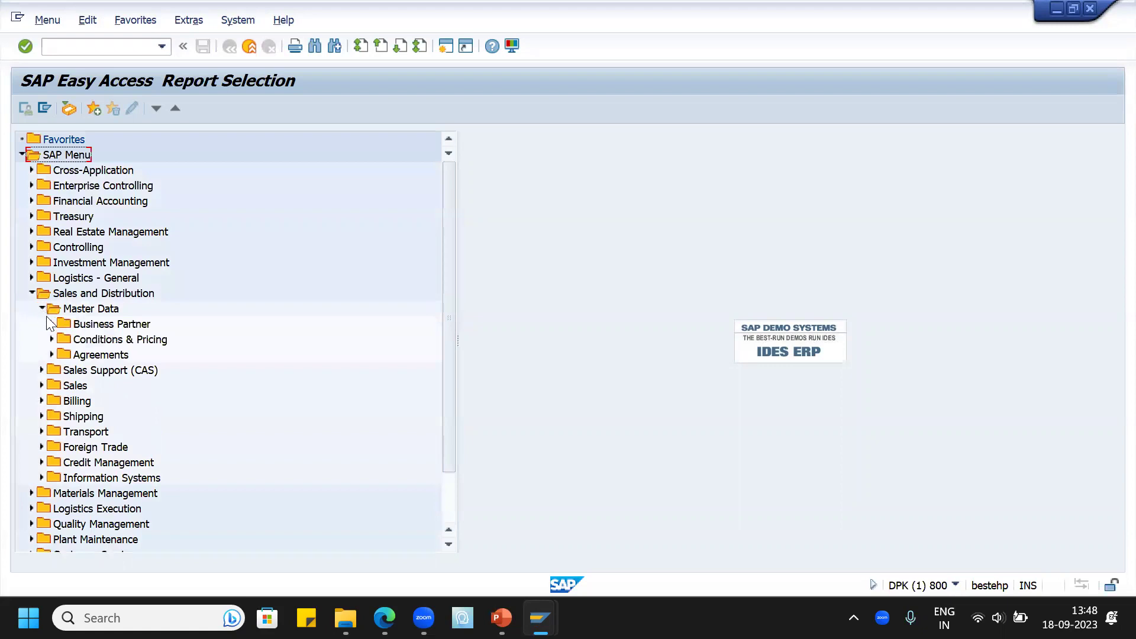
{"action": "left_click", "coordinate": [52, 324]}
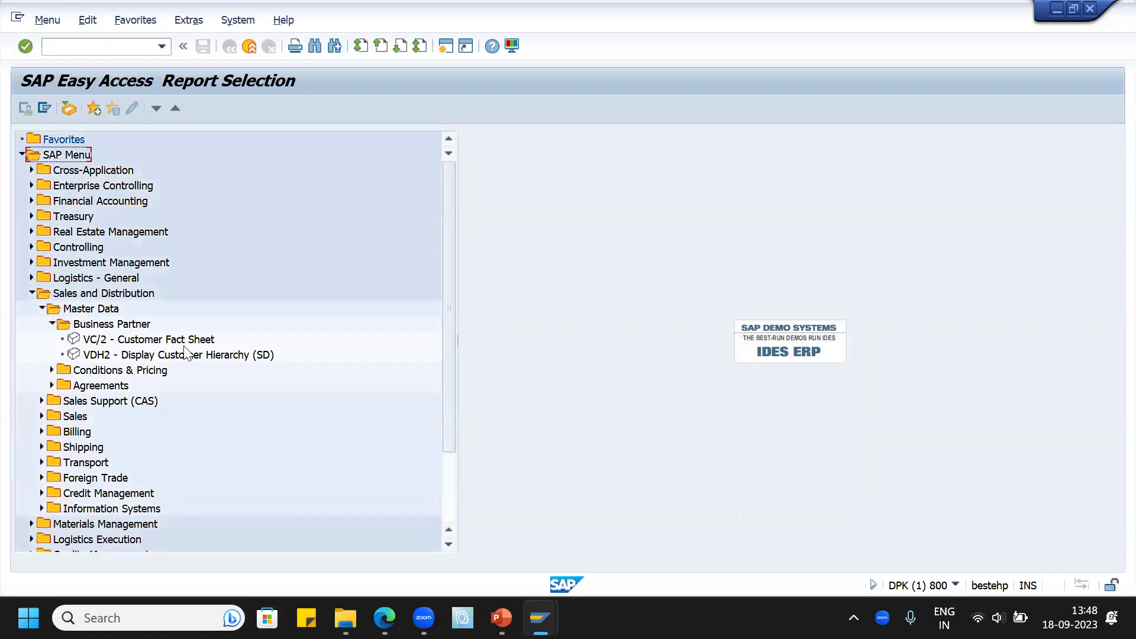
Step: Open the VC/2 Customer Fact Sheet report to view its selection fields, and return to the report tree
{"action": "double_click", "coordinate": [74, 341]}
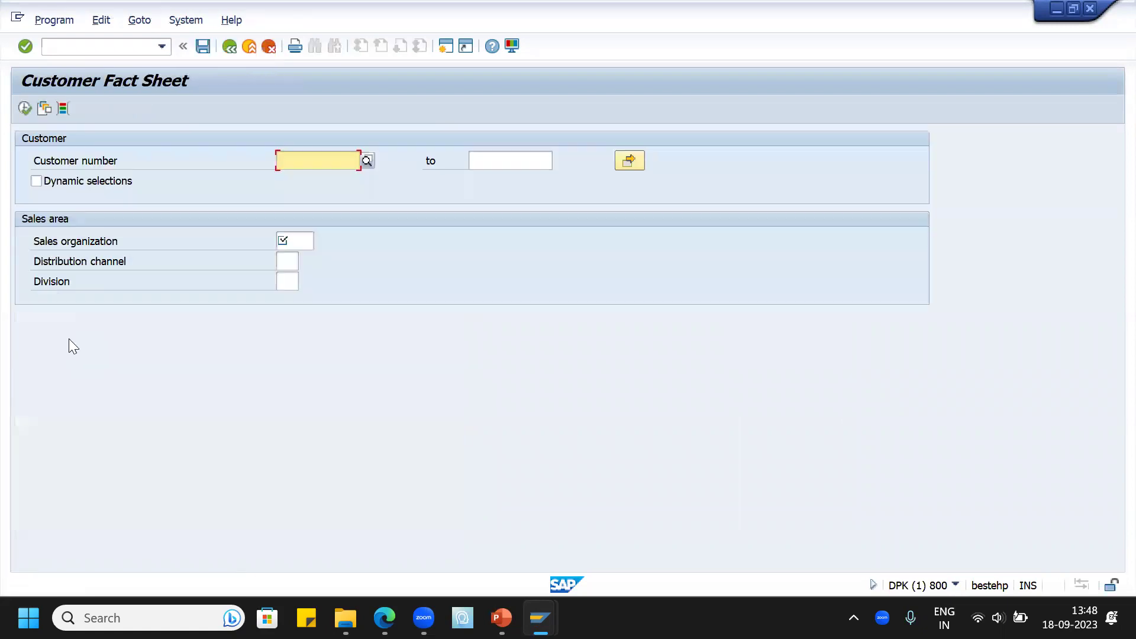
{"action": "left_click", "coordinate": [298, 240]}
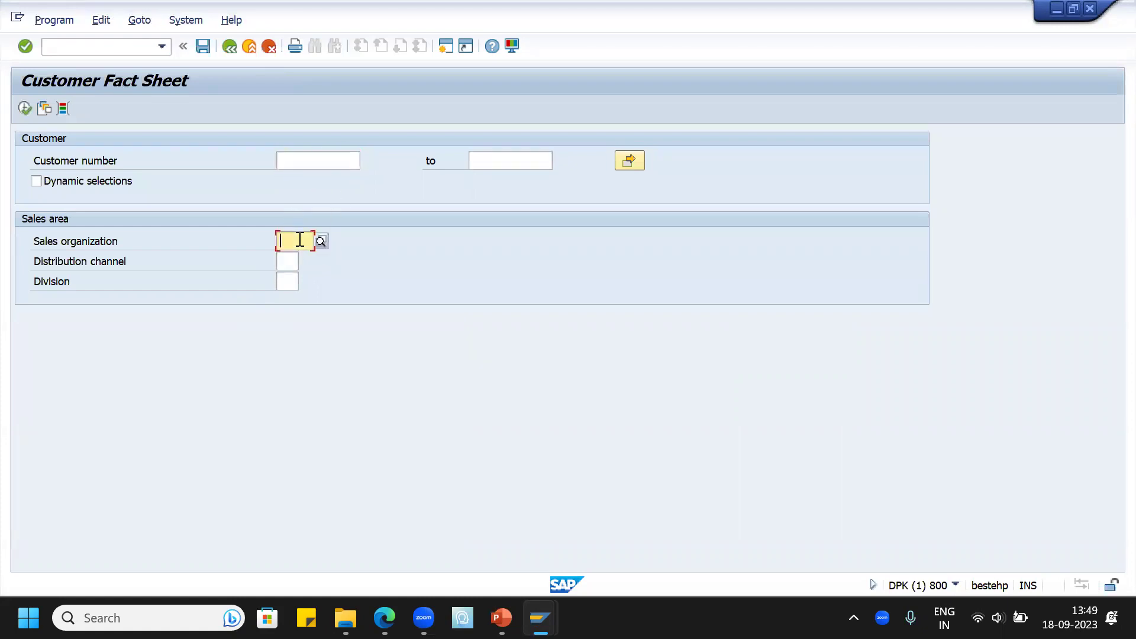
{"action": "left_click", "coordinate": [228, 49]}
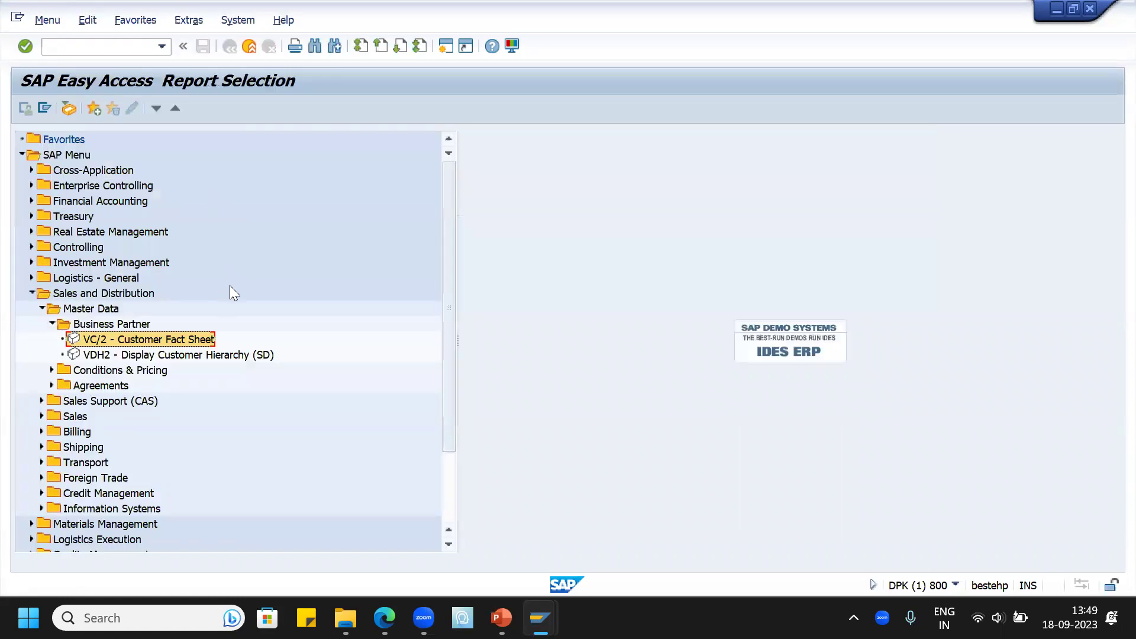
Step: Review the reports under Conditions & Pricing and Agreements, and collapse both folders
{"action": "left_click", "coordinate": [53, 370]}
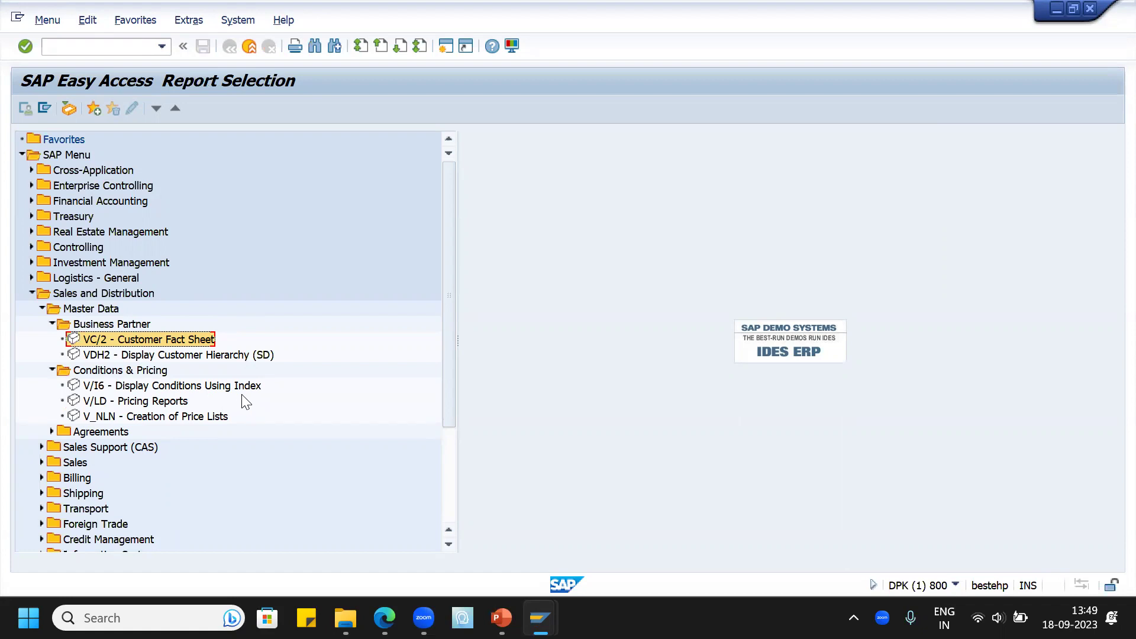
{"action": "left_click", "coordinate": [52, 431]}
{"action": "scroll", "coordinate": [266, 441], "scroll_direction": "down", "scroll_amount": 3}
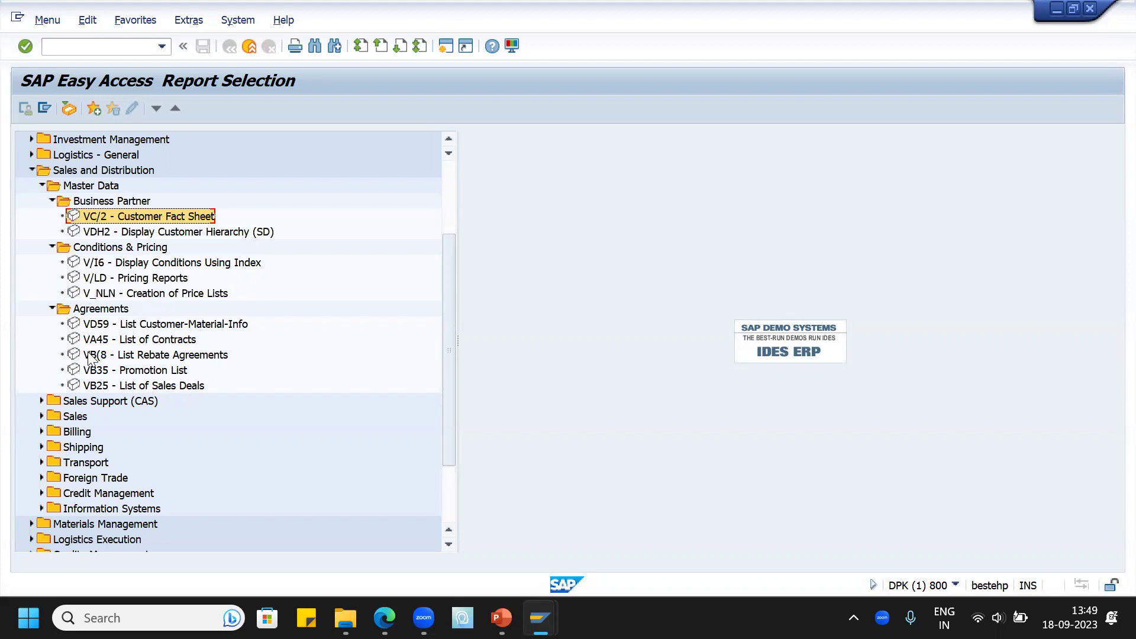
{"action": "left_click", "coordinate": [52, 308]}
{"action": "left_click", "coordinate": [52, 247]}
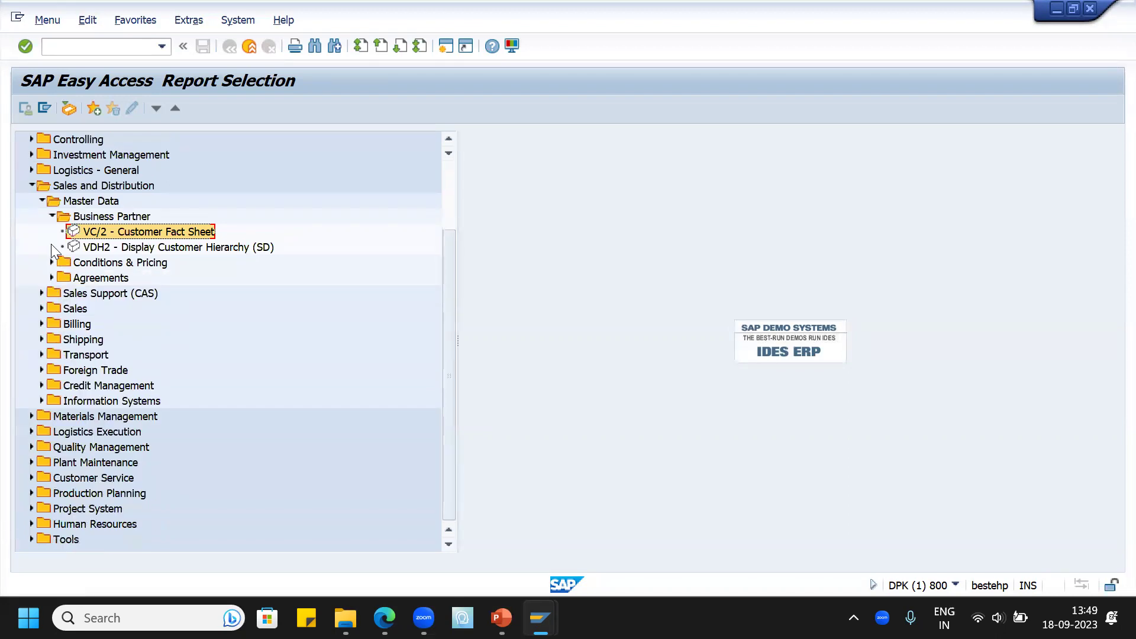
Step: Collapse the Master Data folder and expand Sales down to the Inquiries reports
{"action": "left_click", "coordinate": [41, 308]}
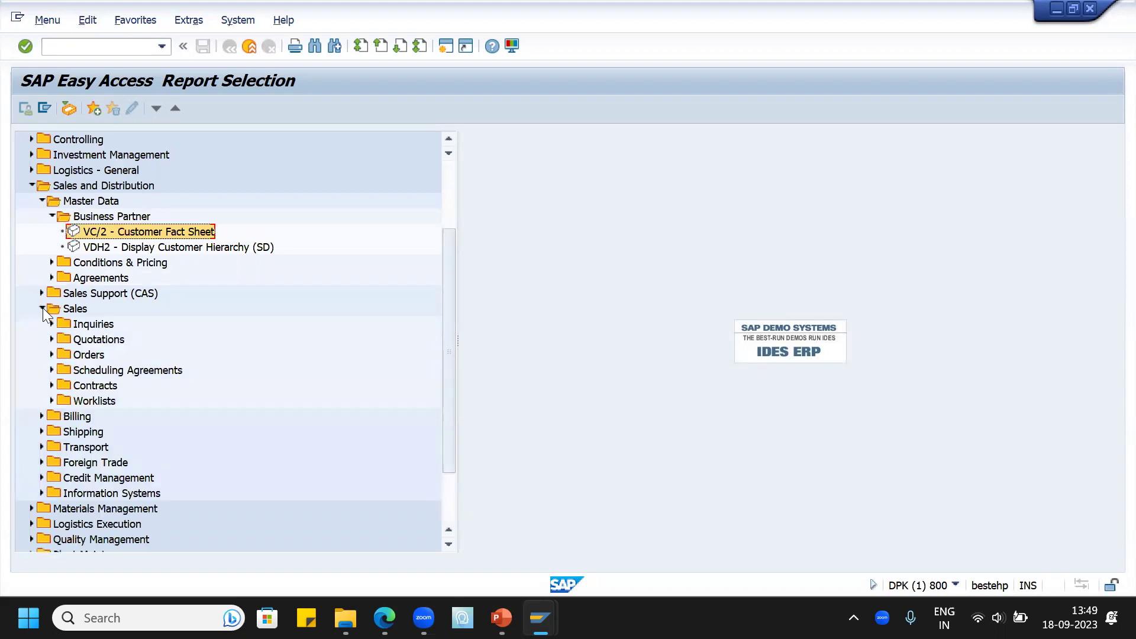
{"action": "left_click", "coordinate": [52, 216]}
{"action": "left_click", "coordinate": [40, 199]}
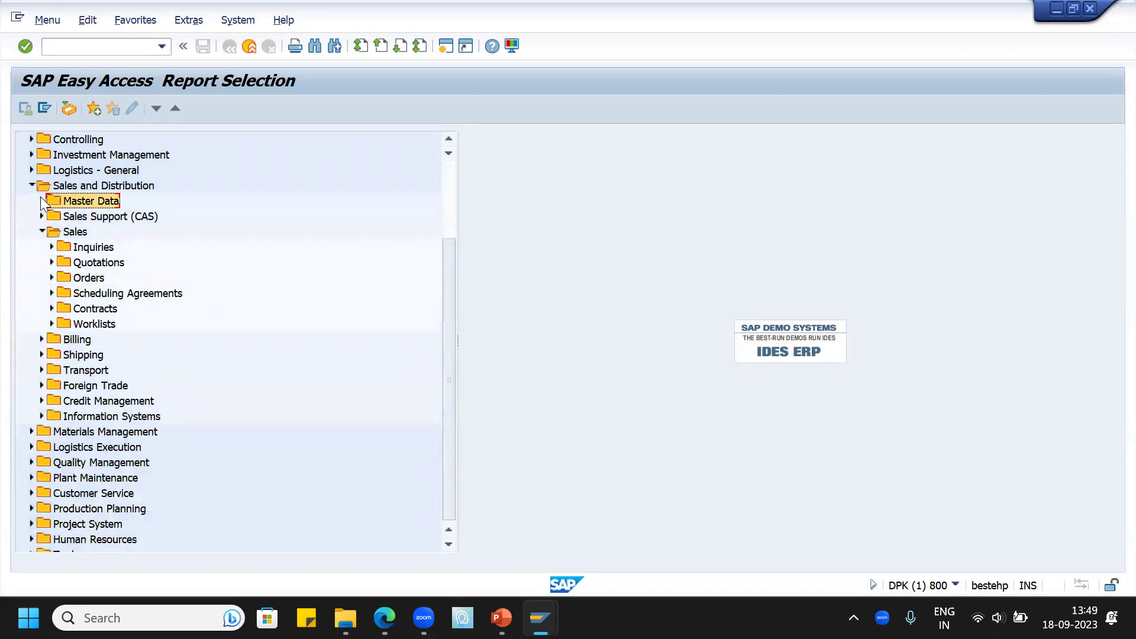
{"action": "left_click", "coordinate": [52, 248]}
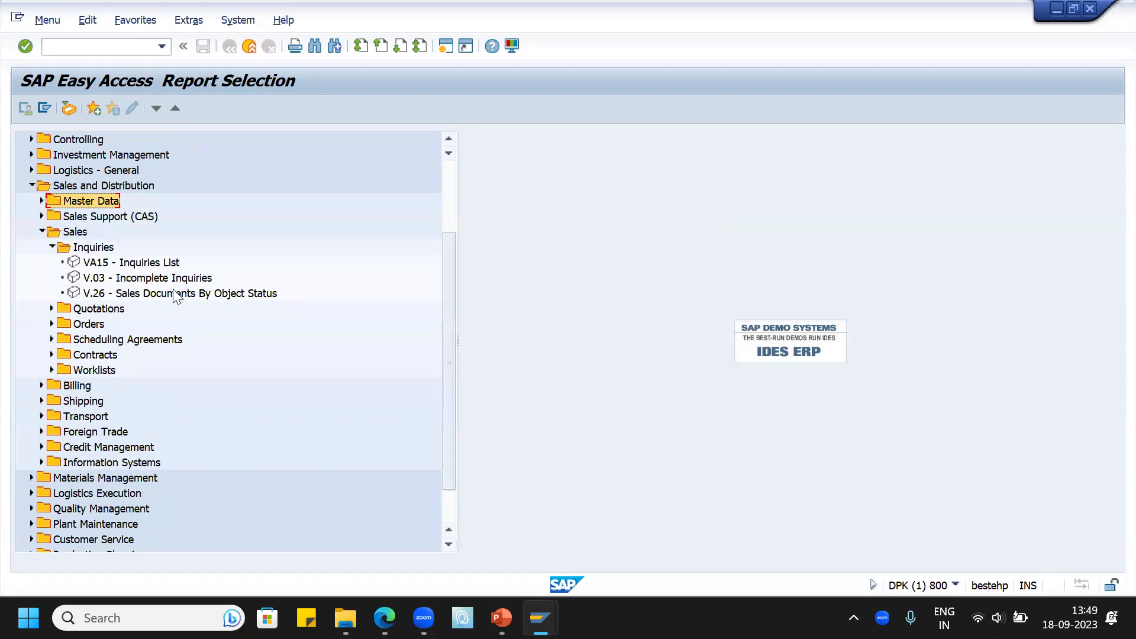
Step: Open the V.03 Incomplete Inquiries report and run it for sales organization 1000
{"action": "double_click", "coordinate": [76, 276]}
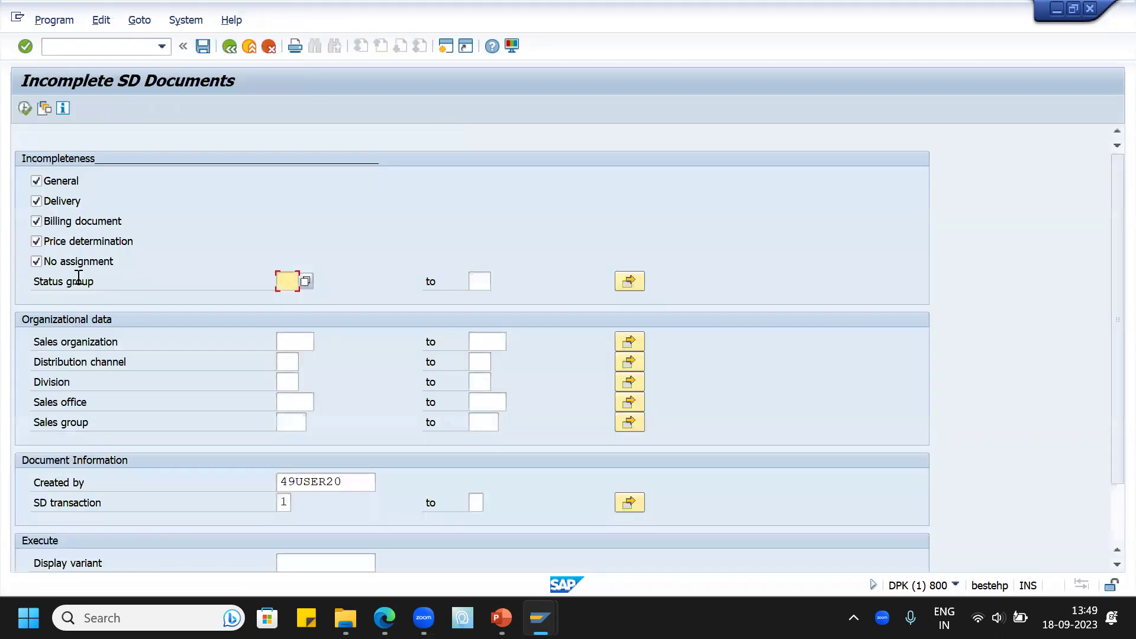
{"action": "left_click", "coordinate": [293, 345]}
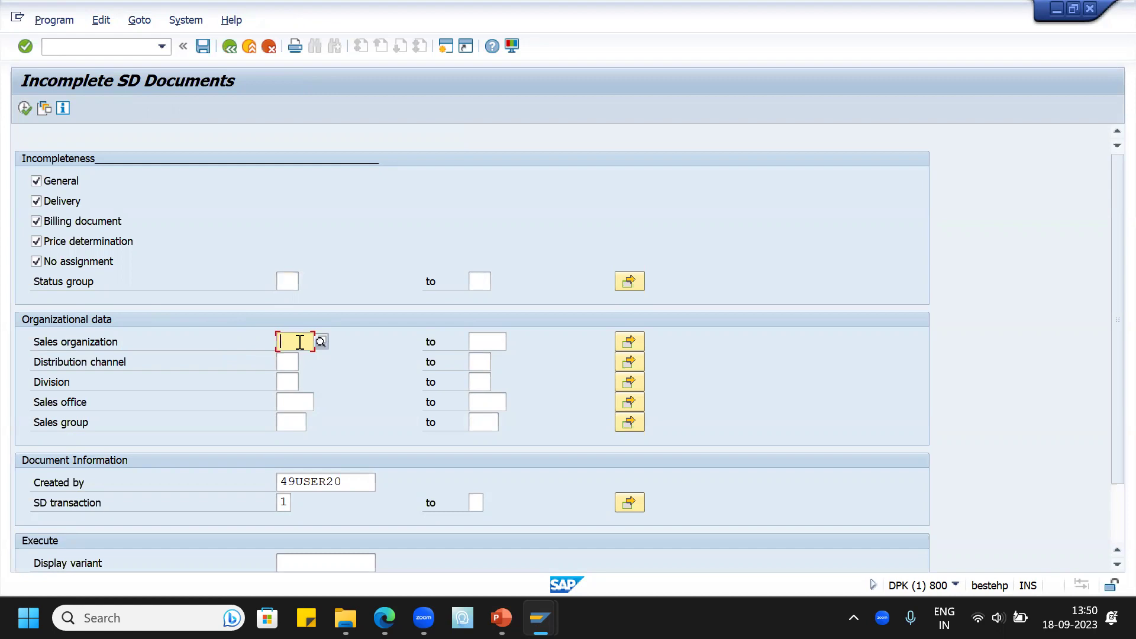
{"action": "type", "text": "1000"}
{"action": "key", "text": "Tab"}
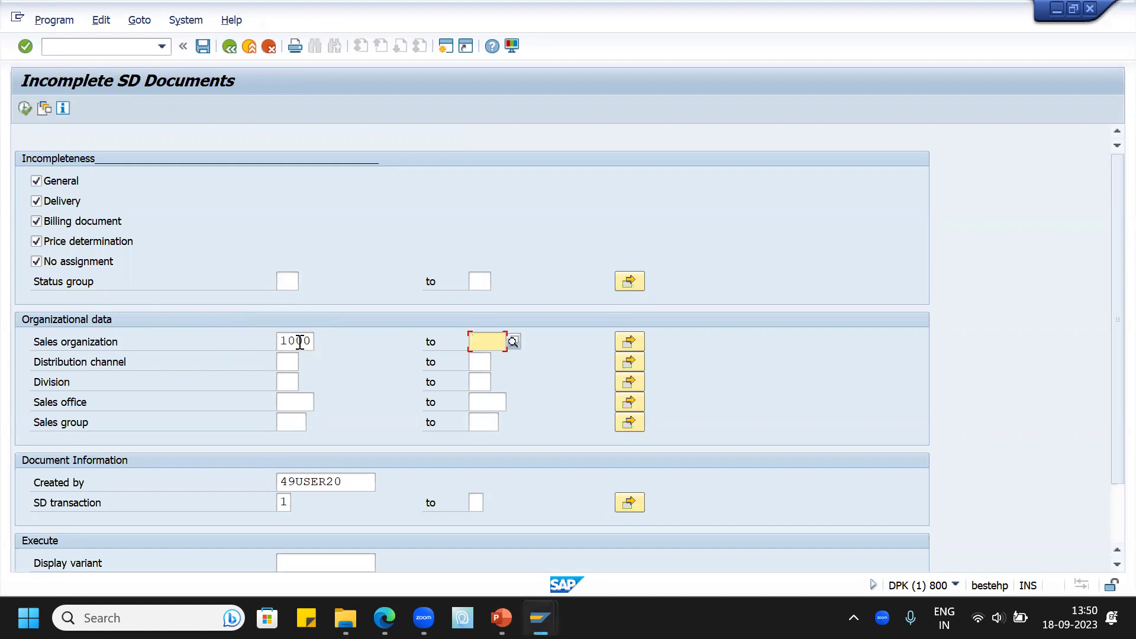
{"action": "left_click", "coordinate": [25, 108]}
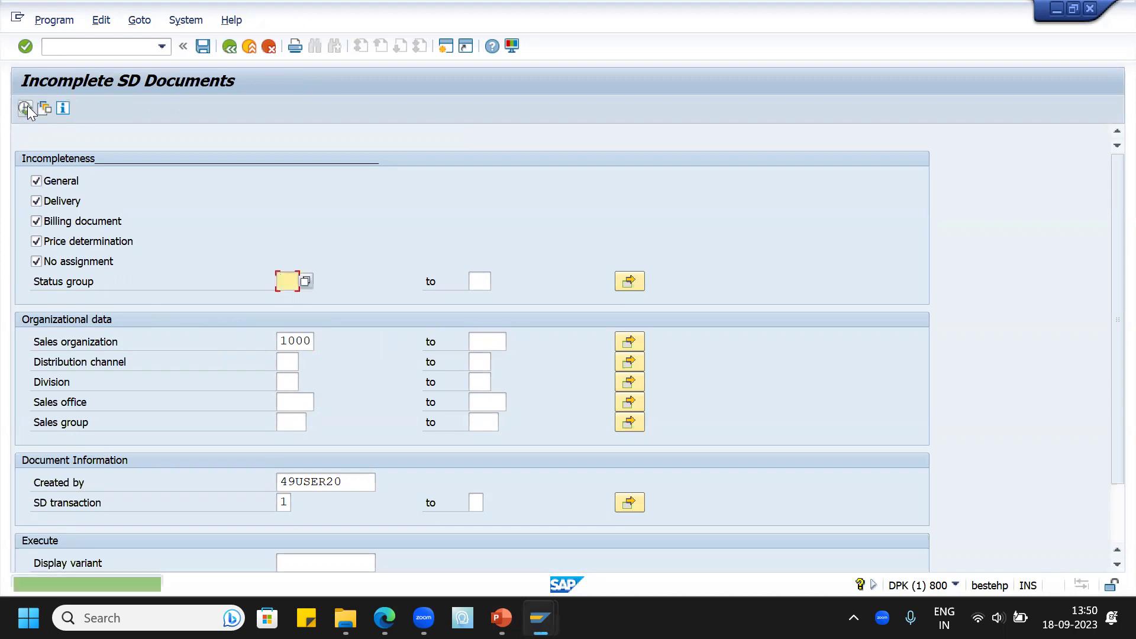
Step: Change the sales organization in the Incomplete SD Documents selection to 3000
{"action": "left_click", "coordinate": [280, 340]}
{"action": "key", "text": "Delete"}
{"action": "key", "text": "Delete"}
{"action": "key", "text": "Delete"}
{"action": "key", "text": "Delete"}
{"action": "type", "text": "3000"}
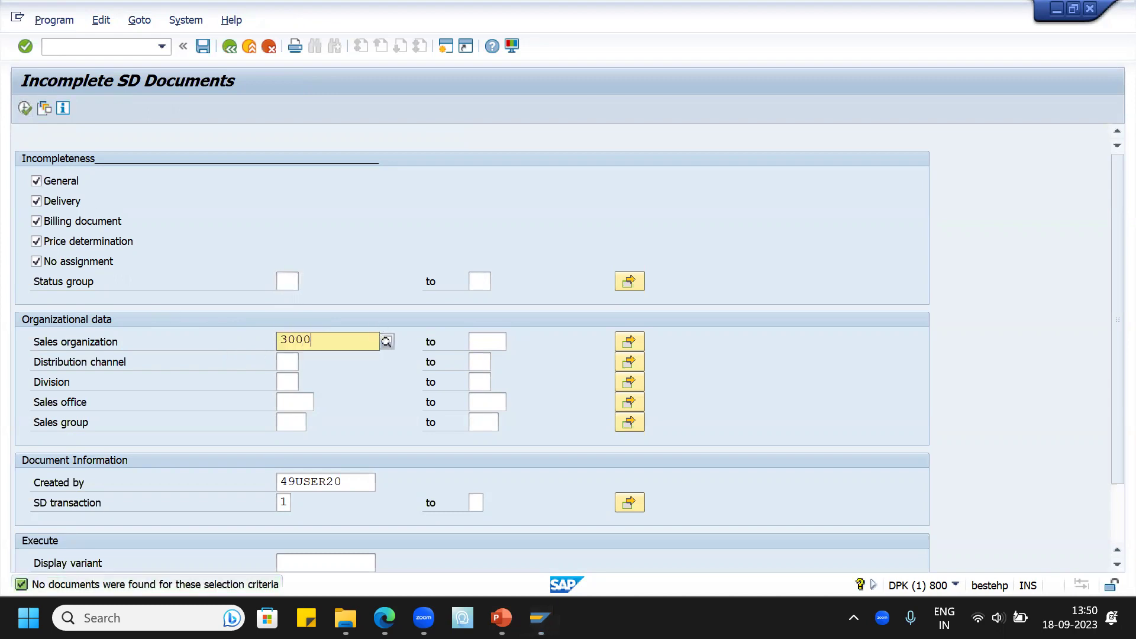
{"action": "key", "text": "Tab"}
{"action": "key", "text": "Tab"}
{"action": "key", "text": "Tab"}
{"action": "key", "text": "Tab"}
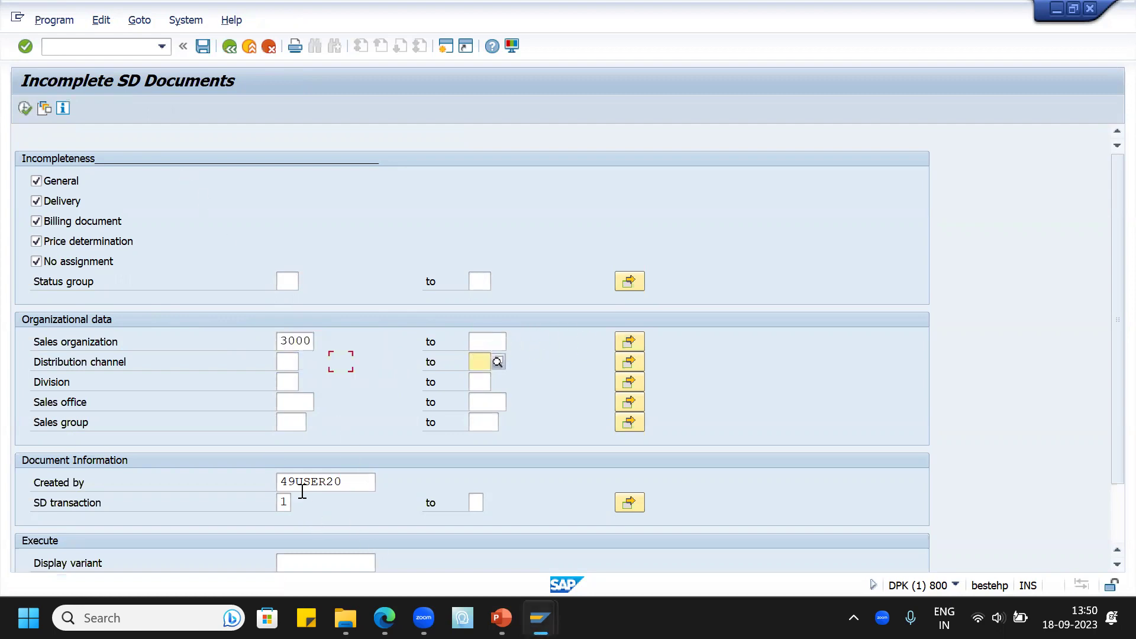
Step: Clear the Created by filter and execute the incomplete documents report
{"action": "left_click", "coordinate": [285, 481]}
{"action": "key", "text": "BackSpace"}
{"action": "key", "text": "Delete"}
{"action": "key", "text": "Delete"}
{"action": "key", "text": "Delete"}
{"action": "key", "text": "Delete"}
{"action": "key", "text": "Delete"}
{"action": "key", "text": "Delete"}
{"action": "key", "text": "Delete"}
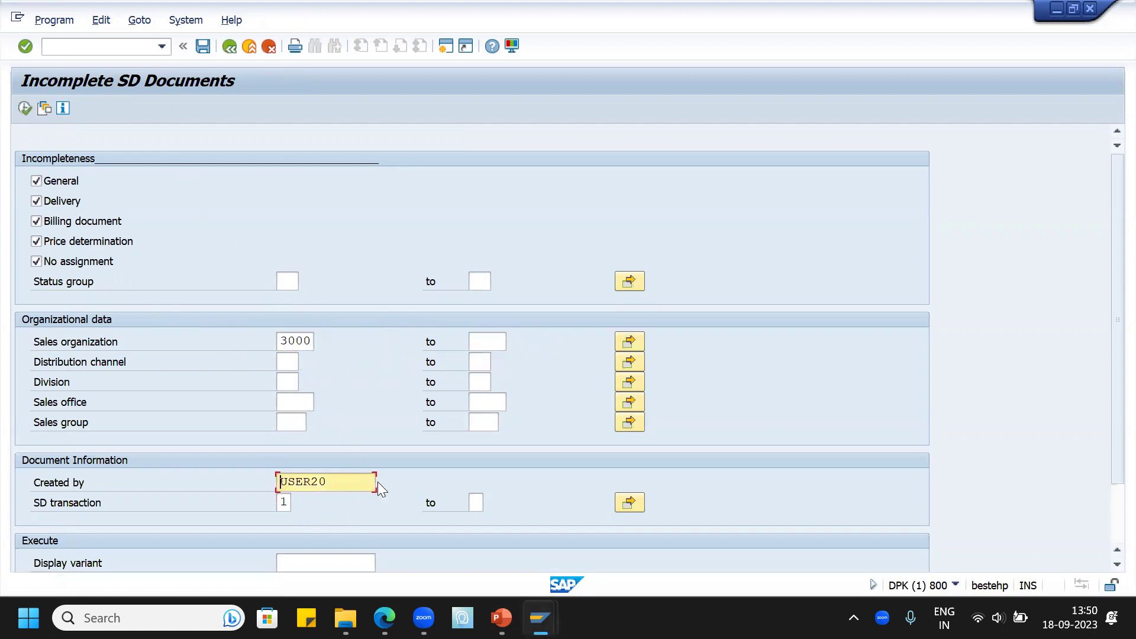
{"action": "key", "text": "Tab"}
{"action": "key", "text": "Tab"}
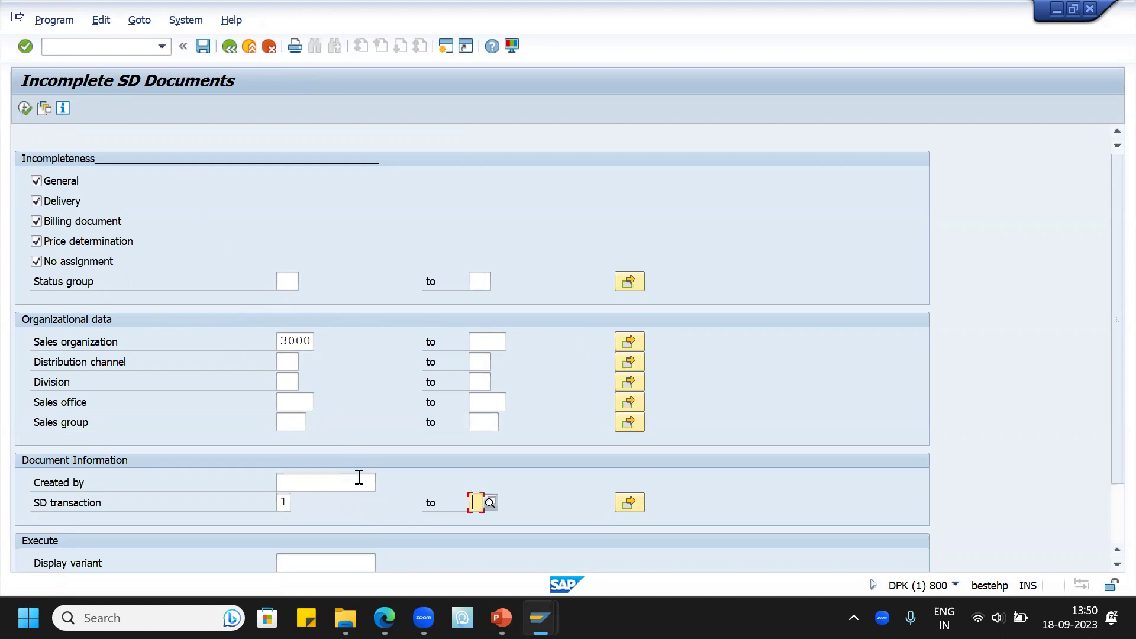
{"action": "left_click", "coordinate": [27, 108]}
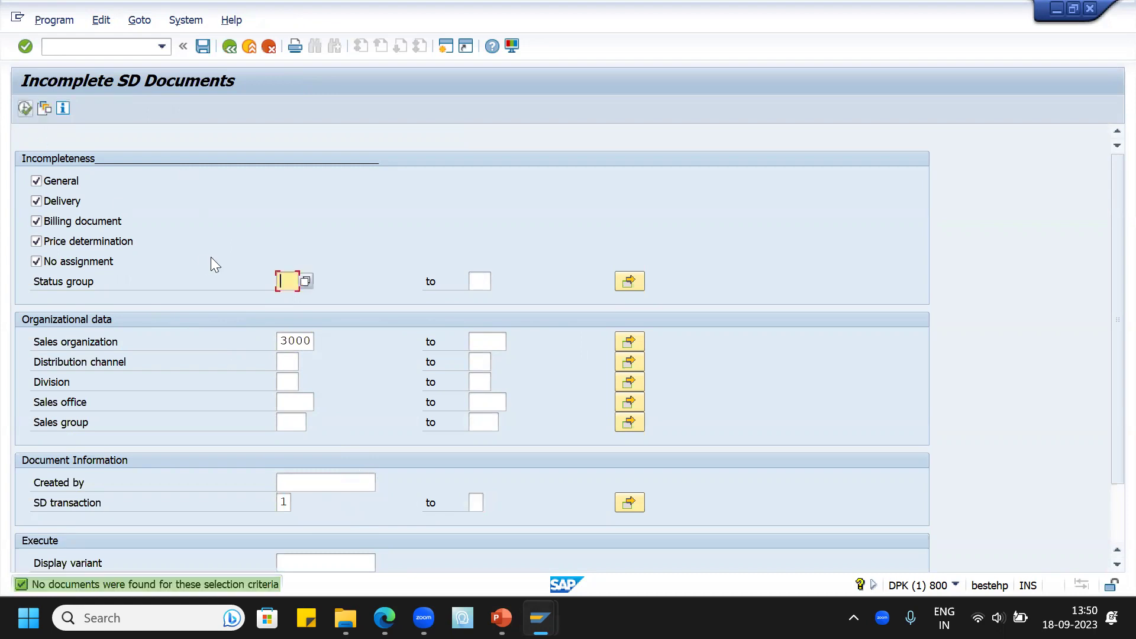
Step: Set the sales organization to 1000, run the incomplete documents report, and return to the report tree
{"action": "left_click", "coordinate": [301, 343]}
{"action": "double_click", "coordinate": [301, 343]}
{"action": "type", "text": "1"}
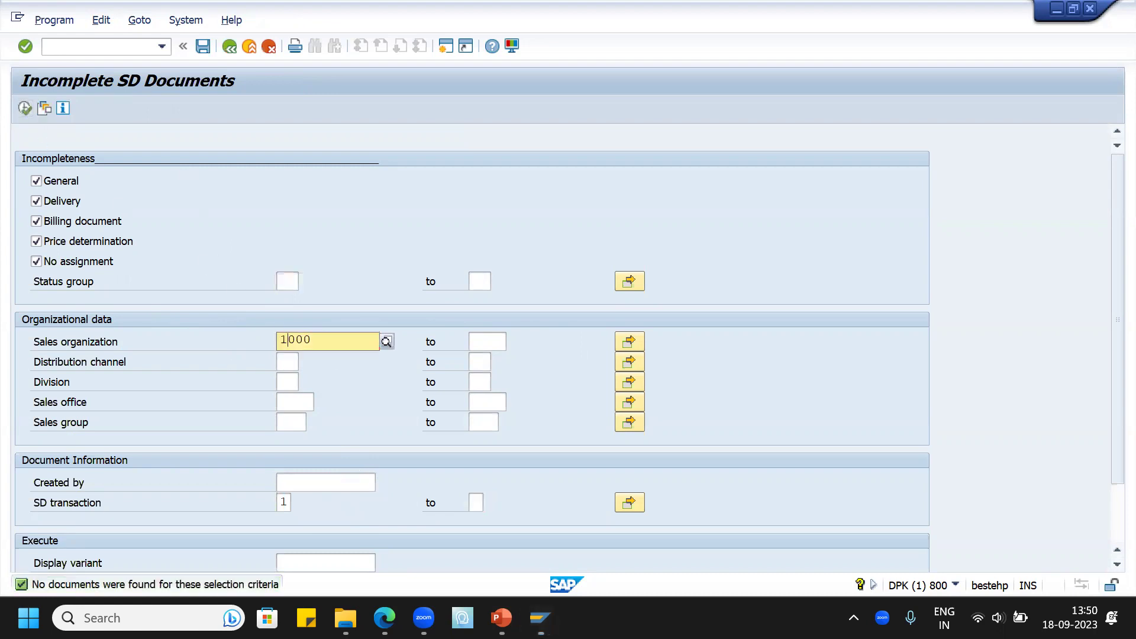
{"action": "left_click", "coordinate": [25, 107]}
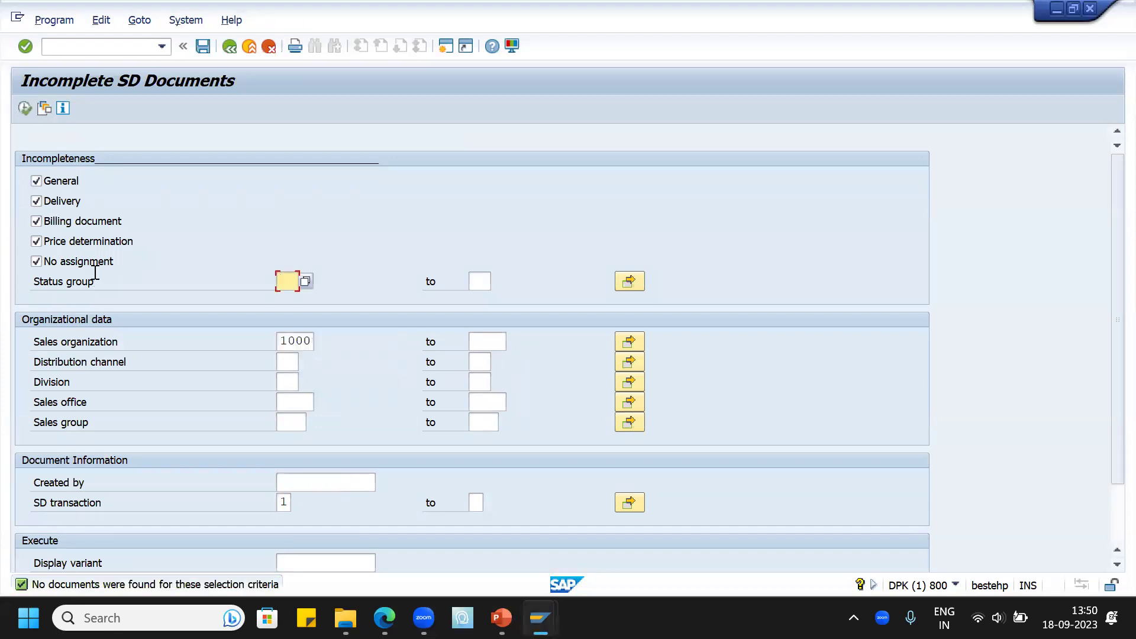
{"action": "left_click", "coordinate": [229, 47]}
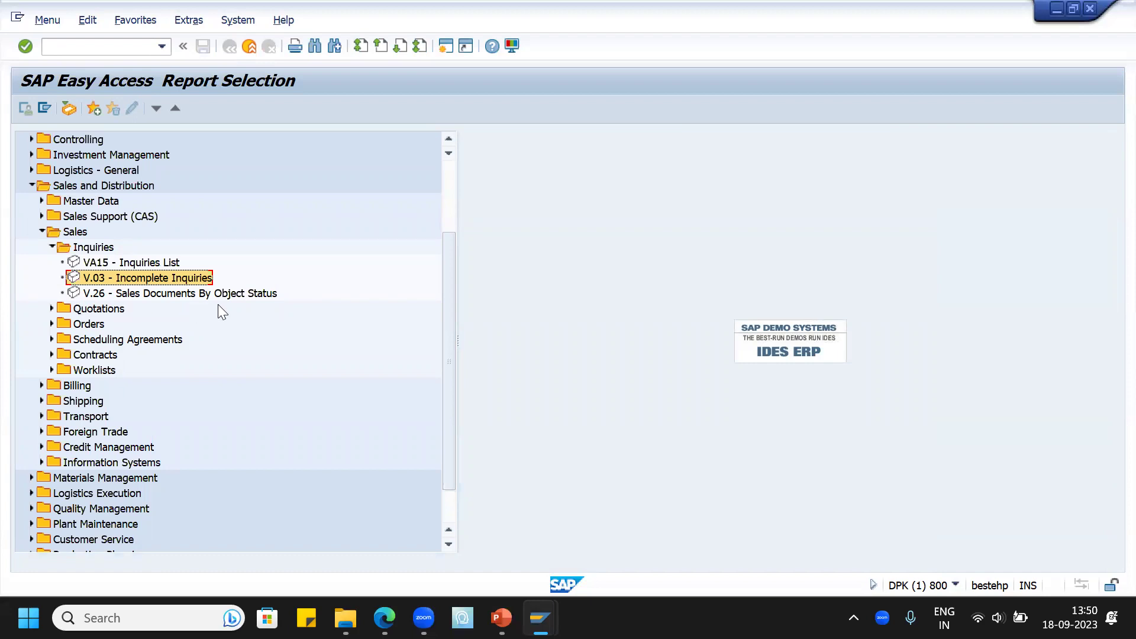
Step: Collapse the Inquiries folder, review the reports under Quotations, and collapse that folder too
{"action": "left_click", "coordinate": [51, 246]}
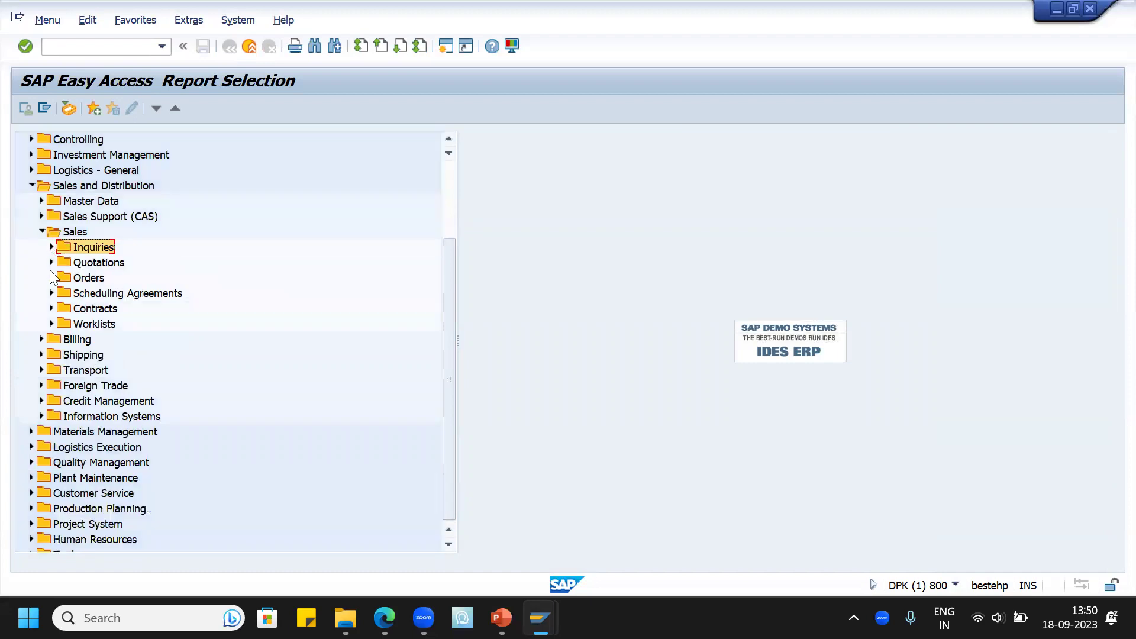
{"action": "left_click", "coordinate": [51, 263]}
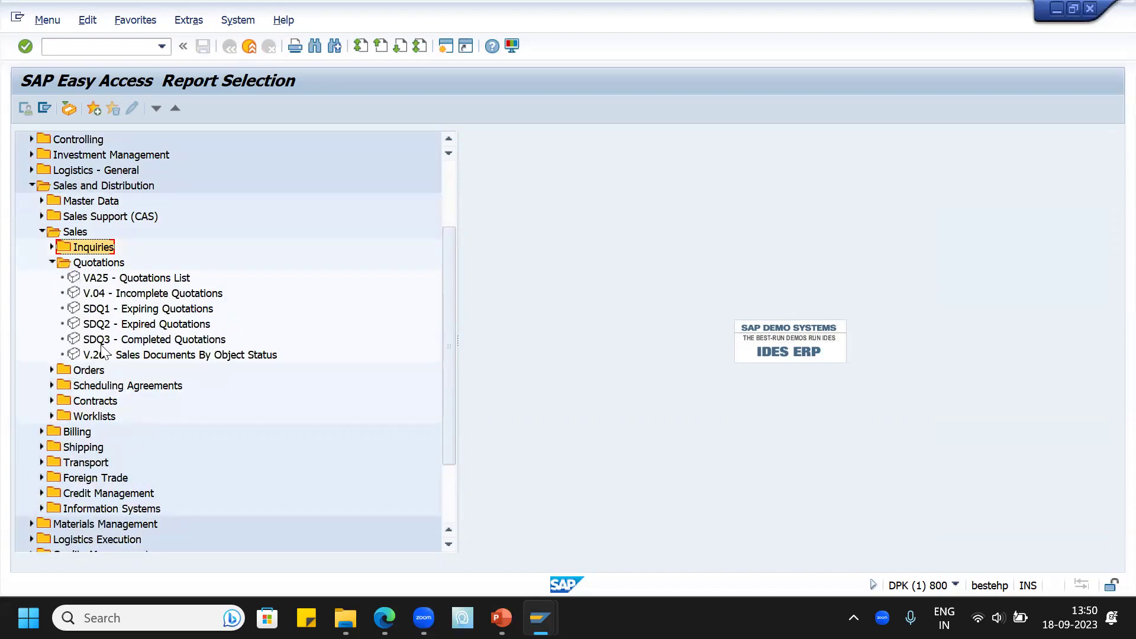
{"action": "left_click", "coordinate": [50, 262]}
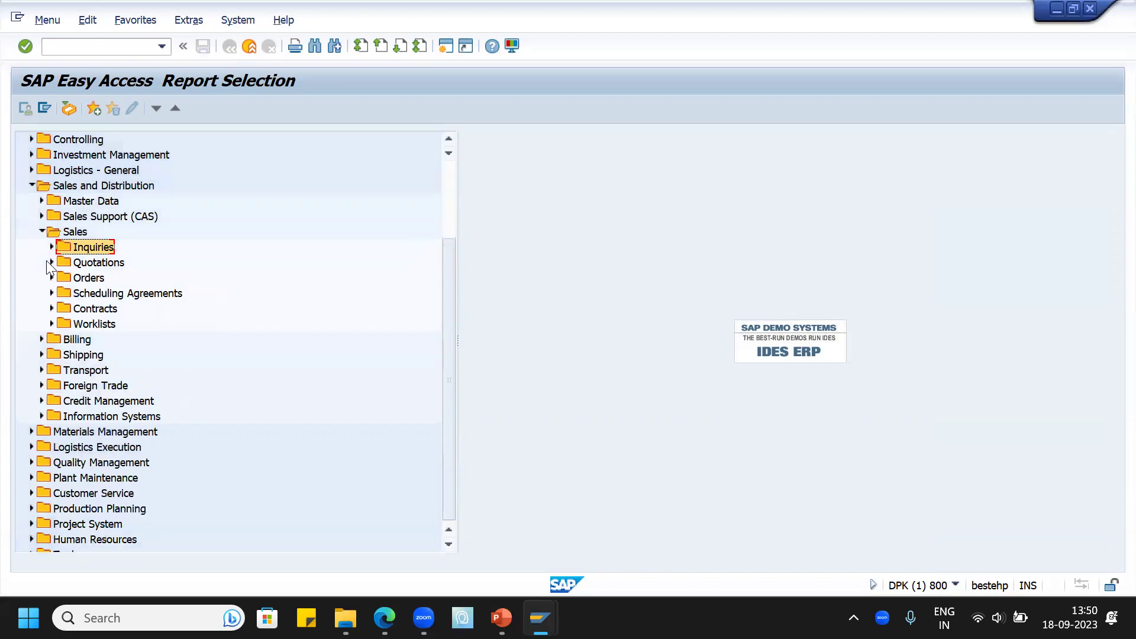
Step: Expand the Orders folder under Sales and open the VA05 List of Sales Orders report
{"action": "left_click", "coordinate": [52, 278]}
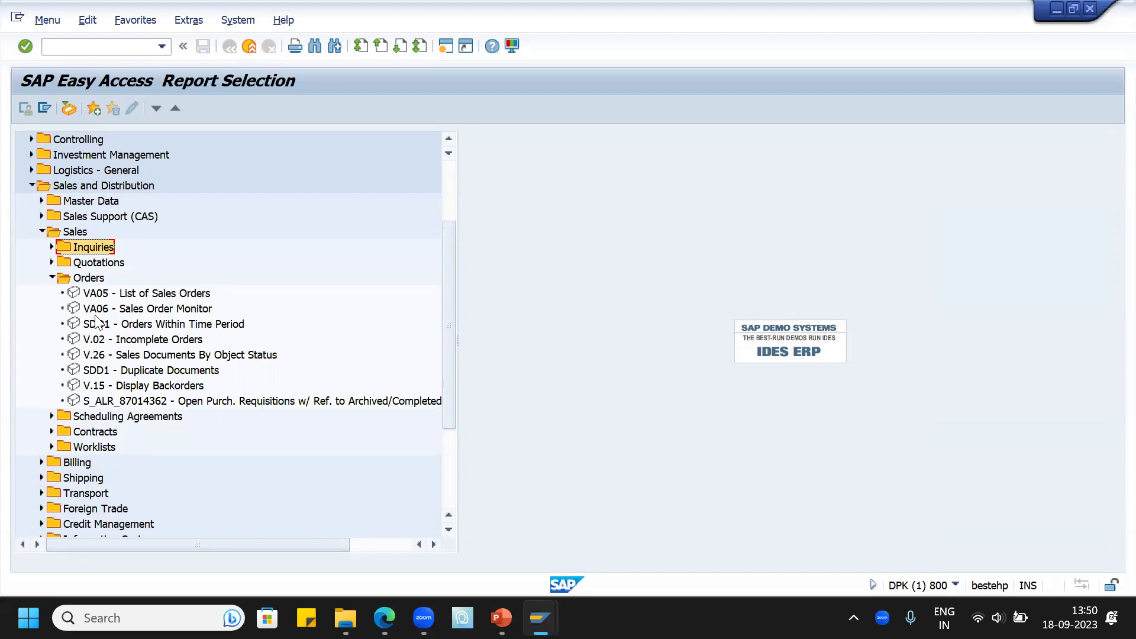
{"action": "left_click", "coordinate": [75, 294]}
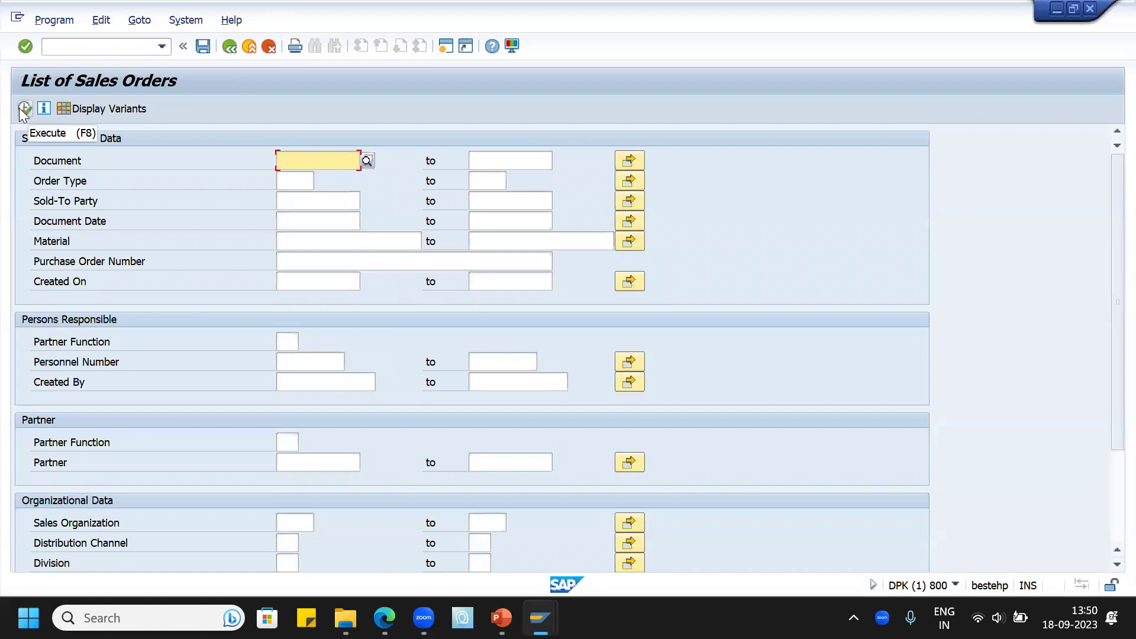
Step: Try to run the List of Sales Orders report for order type ZROR
{"action": "left_click", "coordinate": [294, 182]}
{"action": "type", "text": "ZO"}
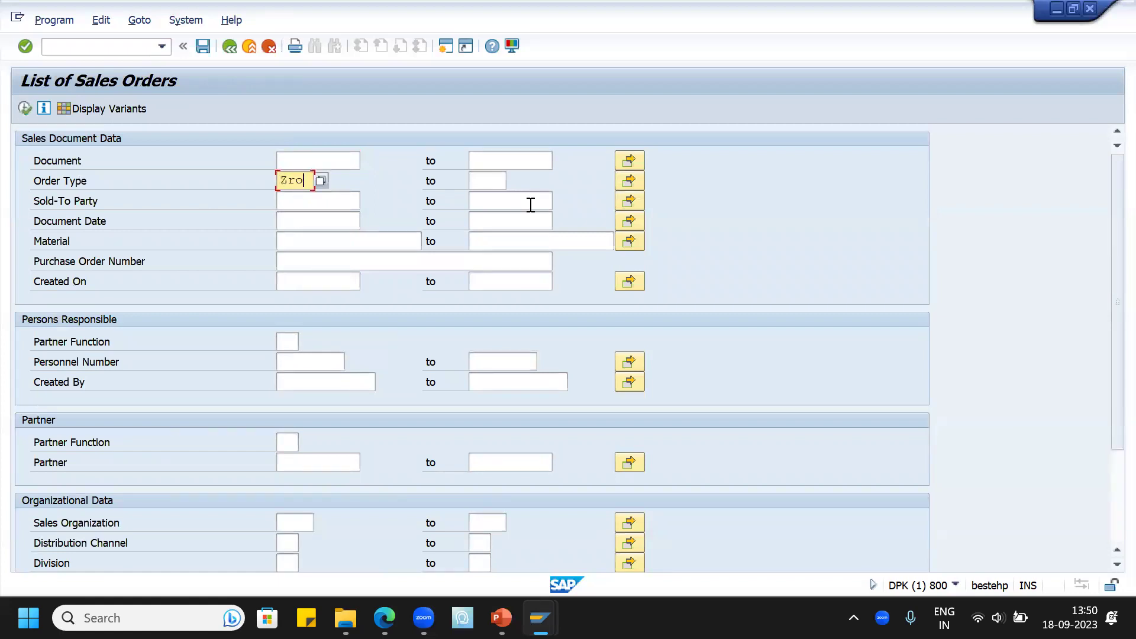
{"action": "key", "text": "BackSpace"}
{"action": "type", "text": "ROR"}
{"action": "key", "text": "shift+Home"}
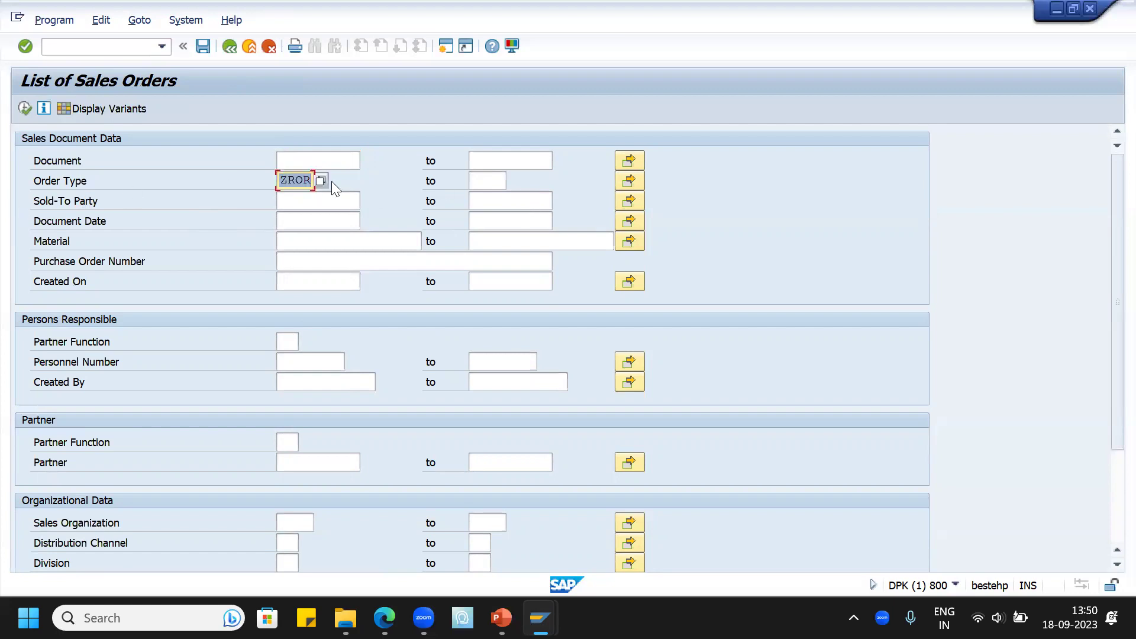
{"action": "left_click", "coordinate": [25, 110]}
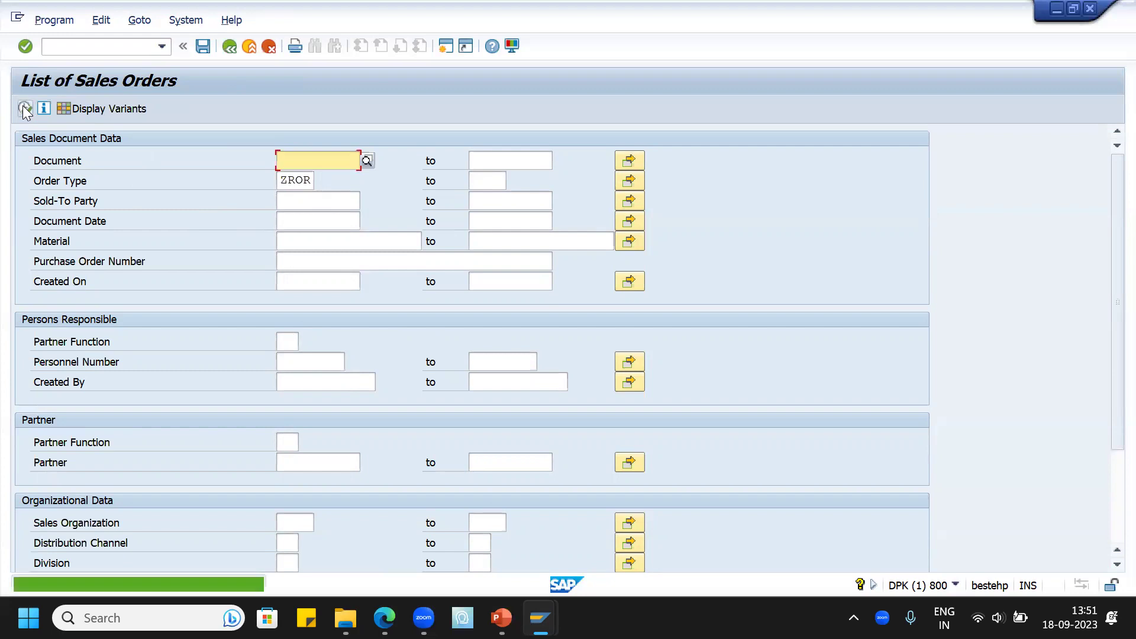
Step: Change the order type to OR and execute the List of Sales Orders report
{"action": "left_click", "coordinate": [283, 179]}
{"action": "key", "text": "Delete"}
{"action": "key", "text": "Delete"}
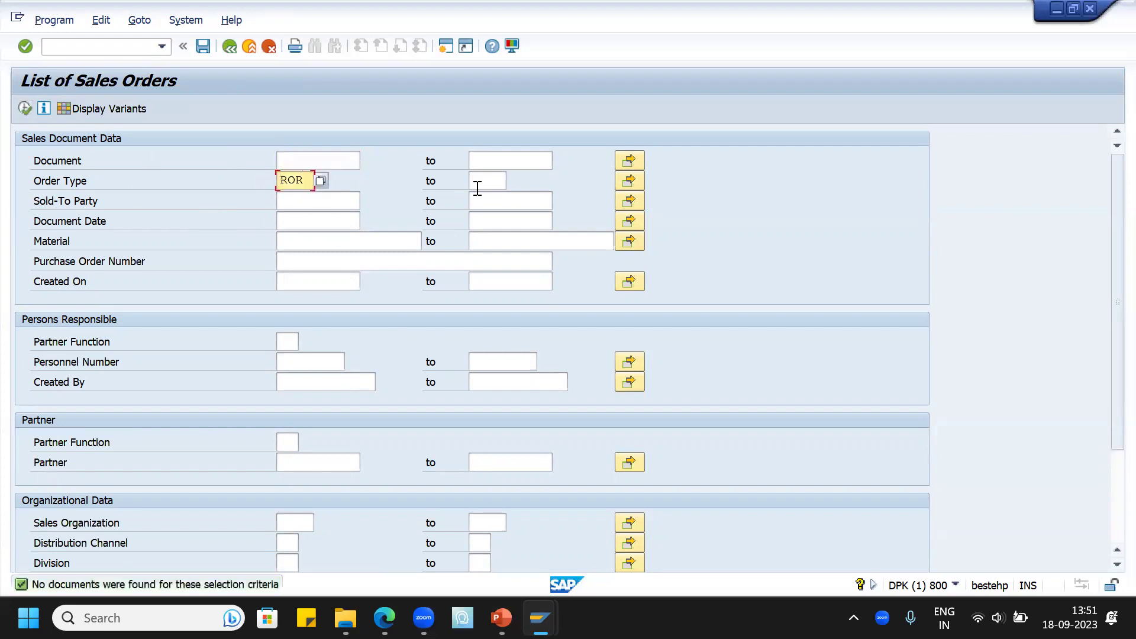
{"action": "left_click", "coordinate": [25, 110]}
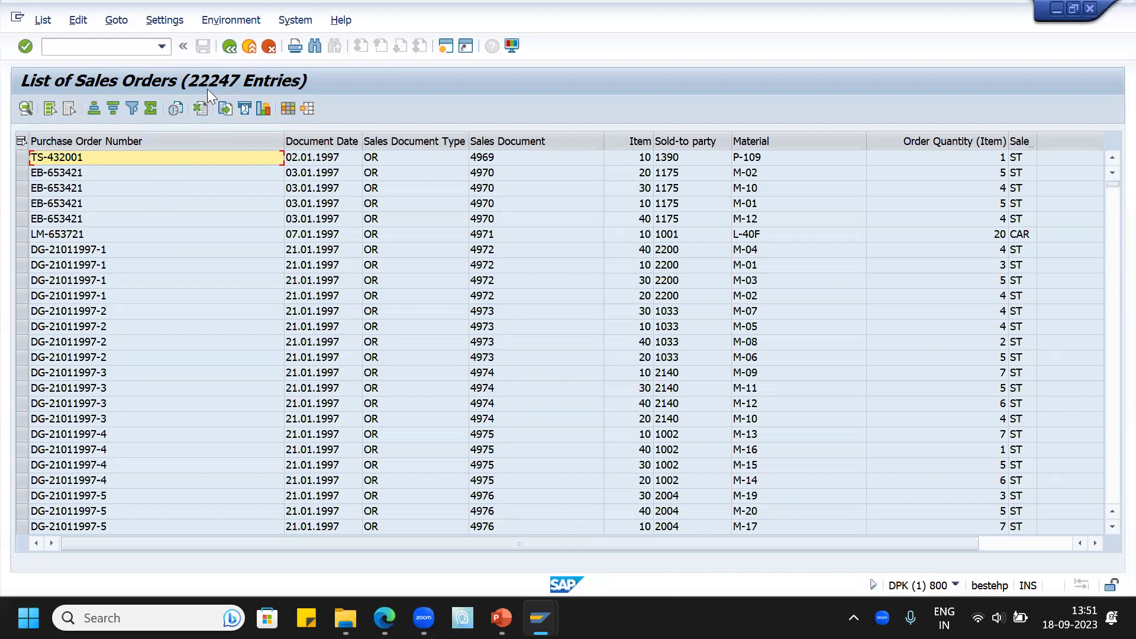
Step: Leave the order list, check the Open and All Sales Orders selection criteria, and return to the report tree
{"action": "left_click", "coordinate": [229, 47]}
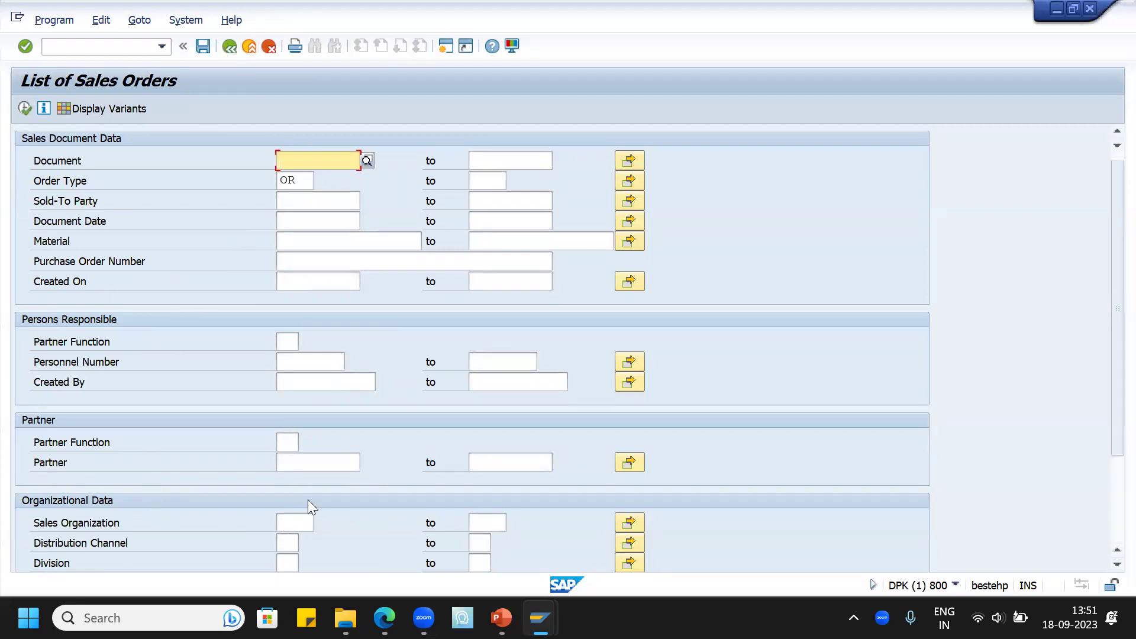
{"action": "scroll", "coordinate": [308, 499], "scroll_direction": "down", "scroll_amount": 3}
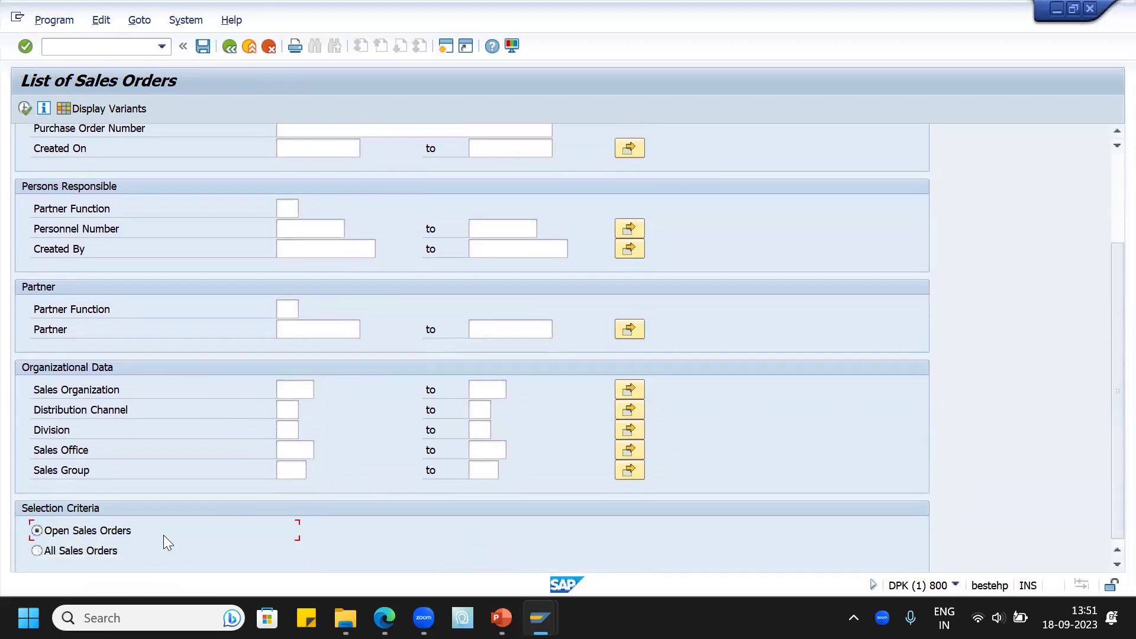
{"action": "left_click", "coordinate": [230, 47]}
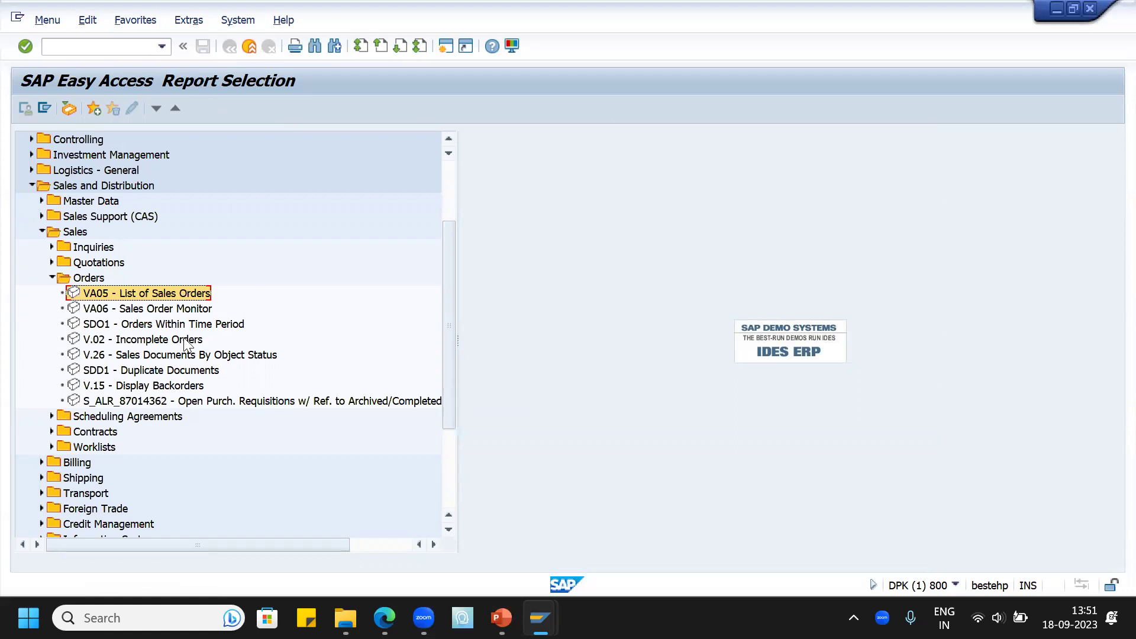
Step: Collapse the Orders folder, review the reports under Contracts, and collapse that folder too
{"action": "left_click", "coordinate": [52, 277]}
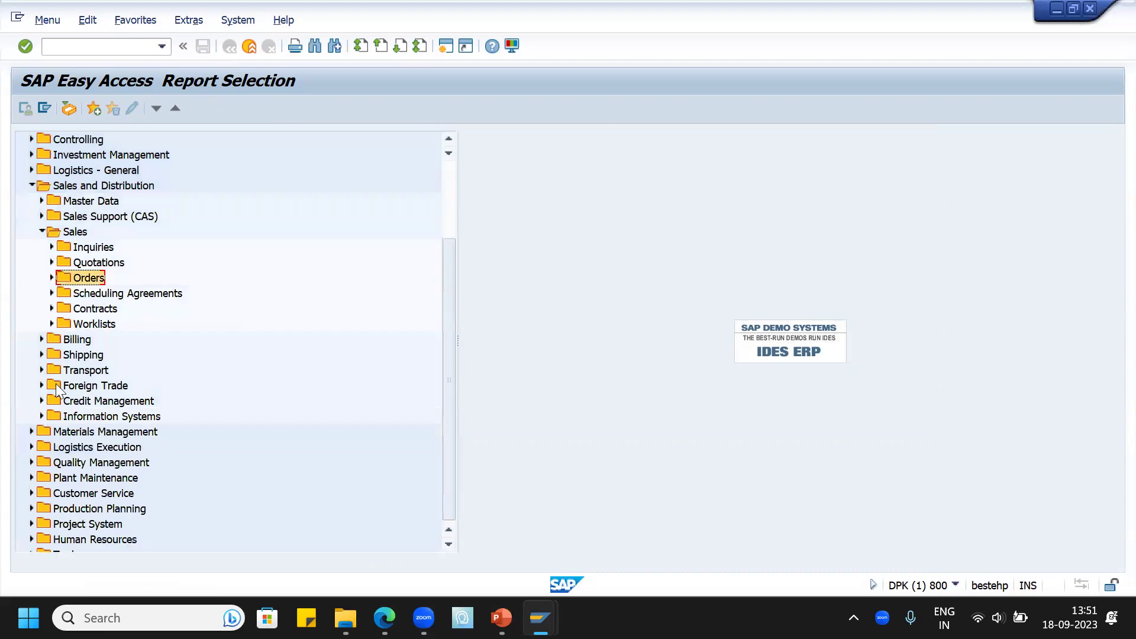
{"action": "left_click", "coordinate": [52, 308]}
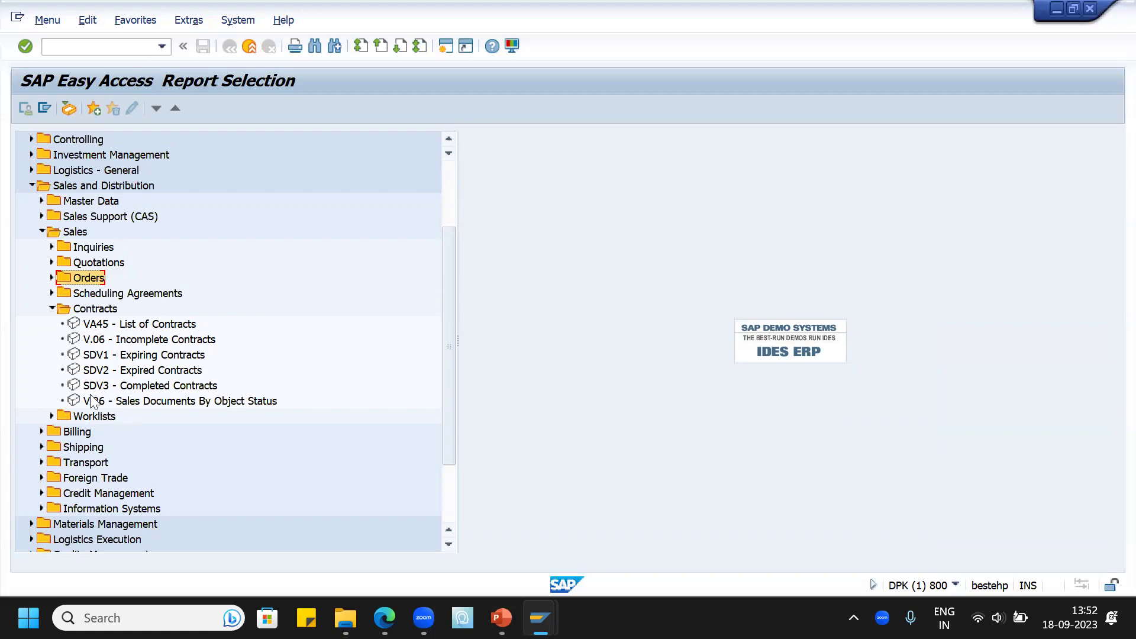
{"action": "left_click", "coordinate": [52, 308]}
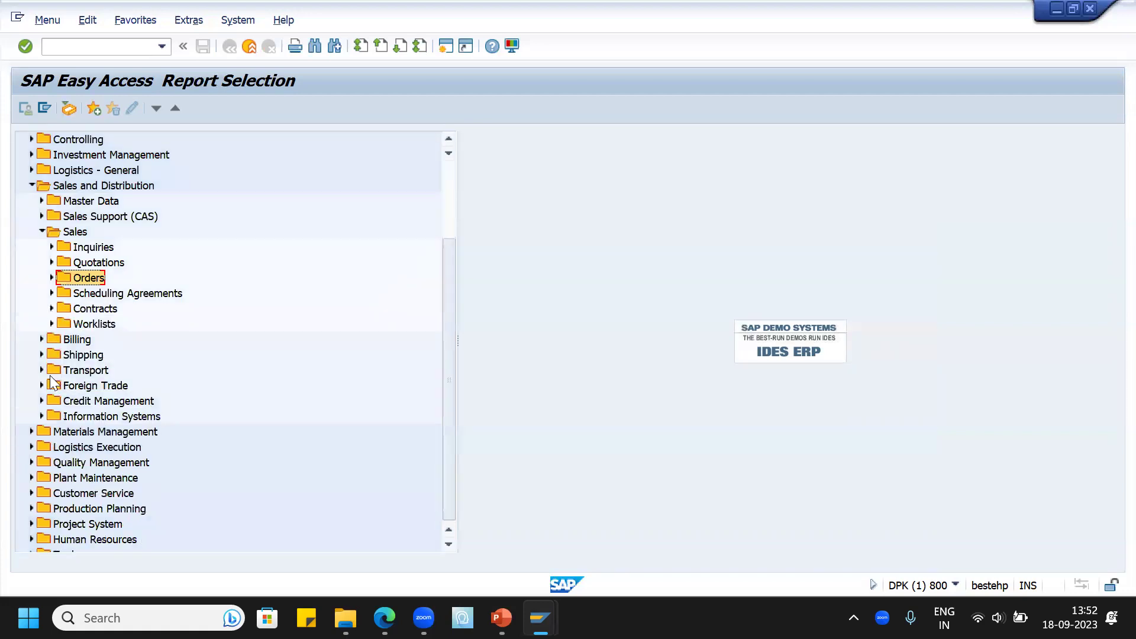
Step: Expand the Billing folder and its Billing Documents, Invoice Lists and Rebate subfolders to show their reports
{"action": "left_click", "coordinate": [41, 339]}
{"action": "scroll", "coordinate": [144, 377], "scroll_direction": "down", "scroll_amount": 2}
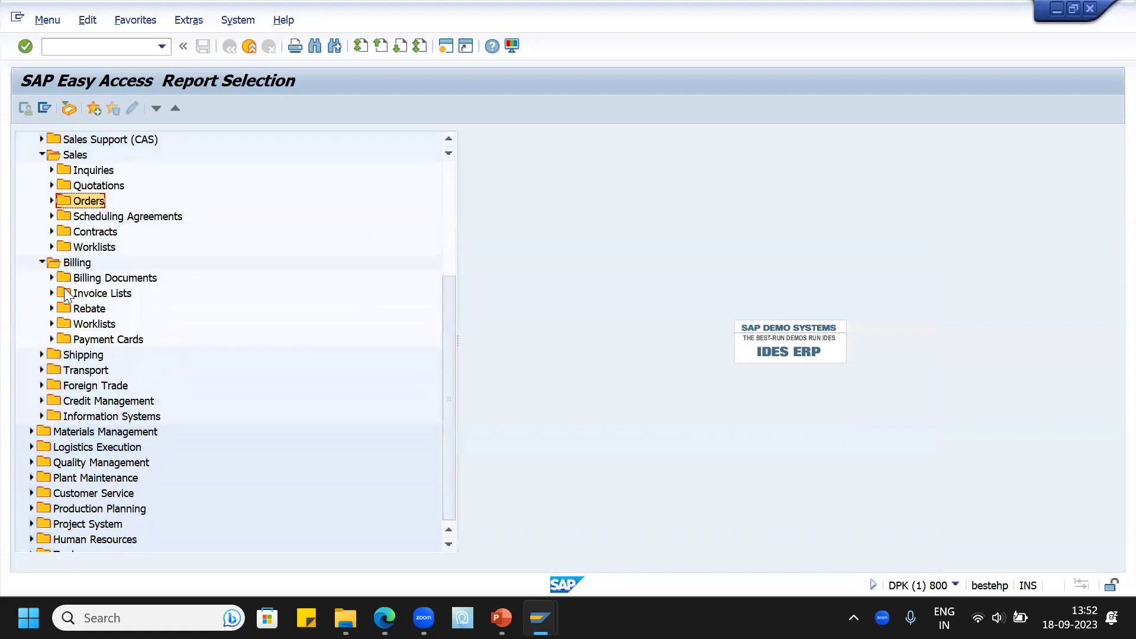
{"action": "left_click", "coordinate": [52, 277]}
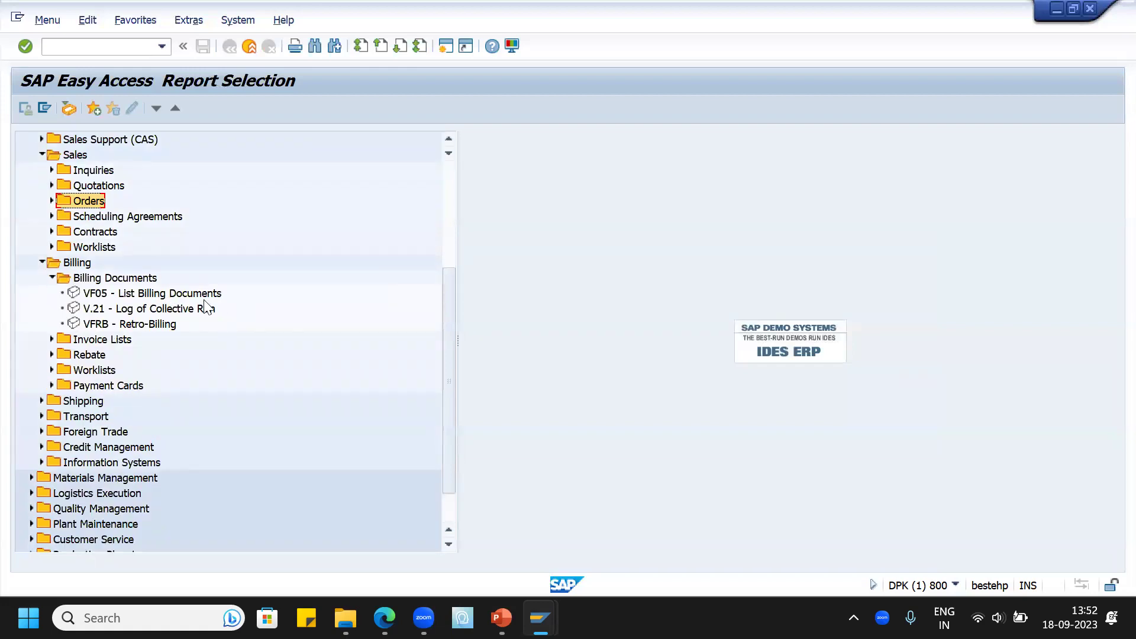
{"action": "left_click", "coordinate": [52, 339]}
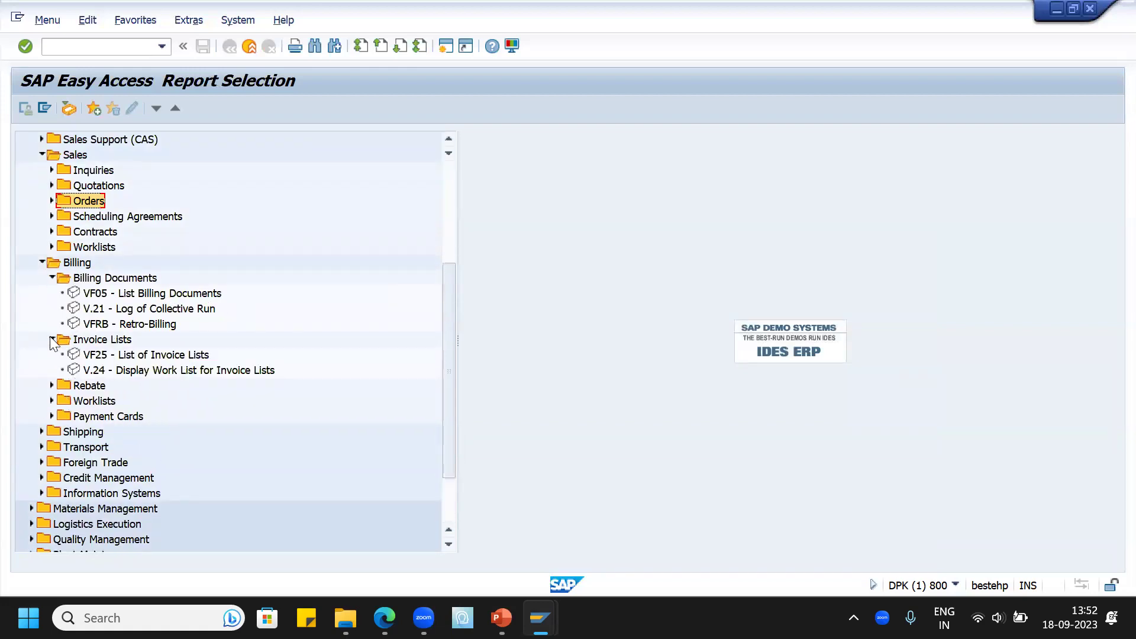
{"action": "left_click", "coordinate": [52, 386]}
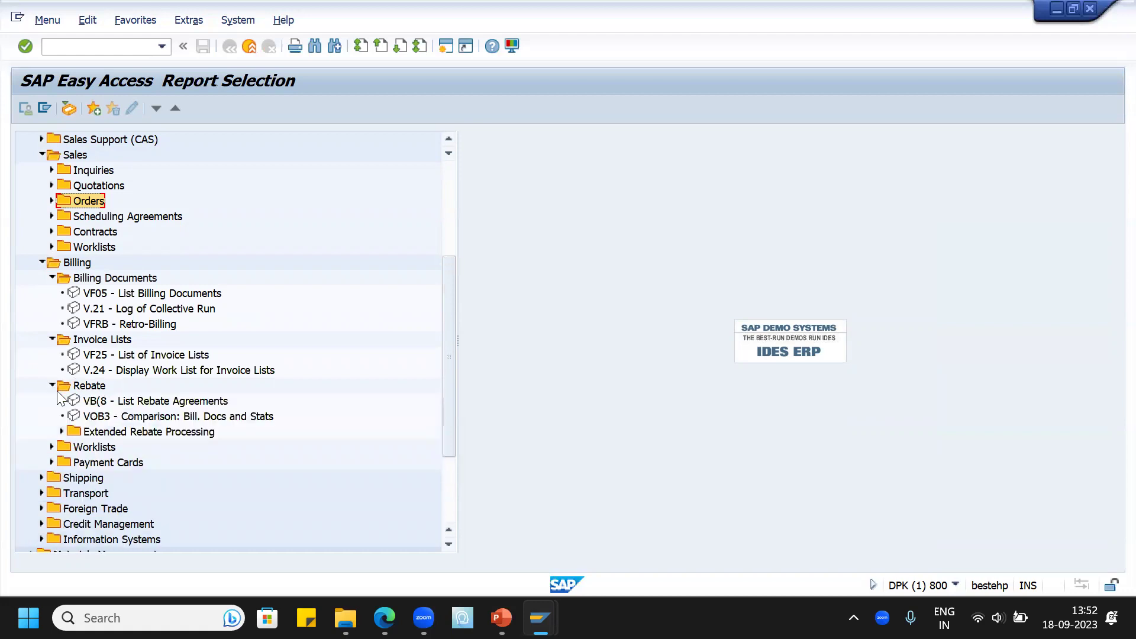
Step: Review the reports under Shipping and under Transport, collapsing each folder after viewing it
{"action": "scroll", "coordinate": [162, 400], "scroll_direction": "down", "scroll_amount": 2}
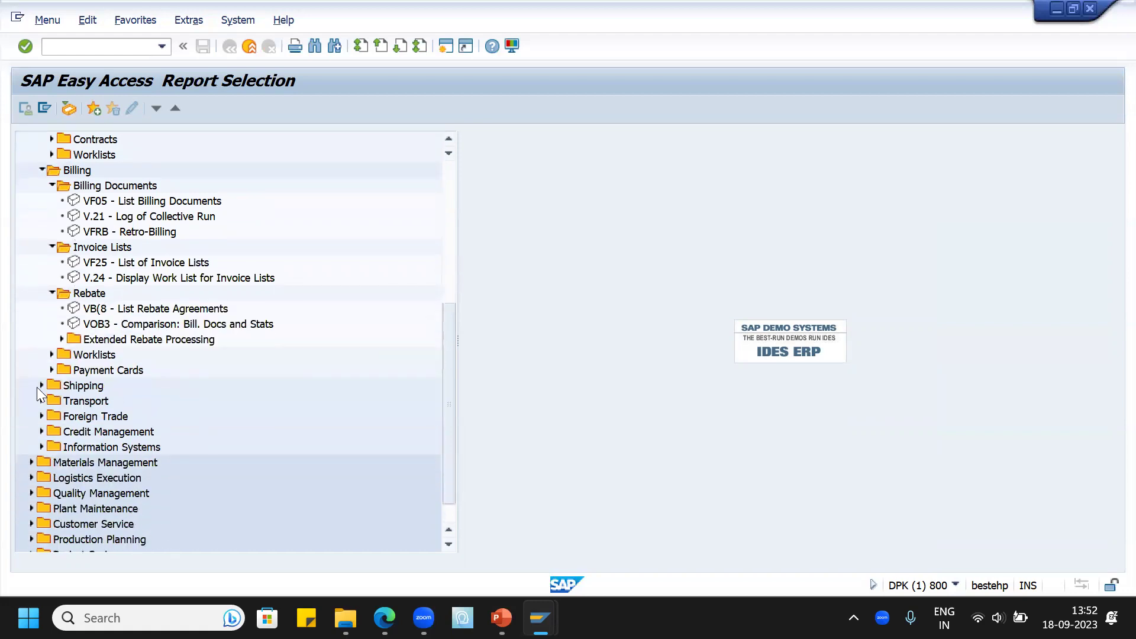
{"action": "left_click", "coordinate": [38, 385]}
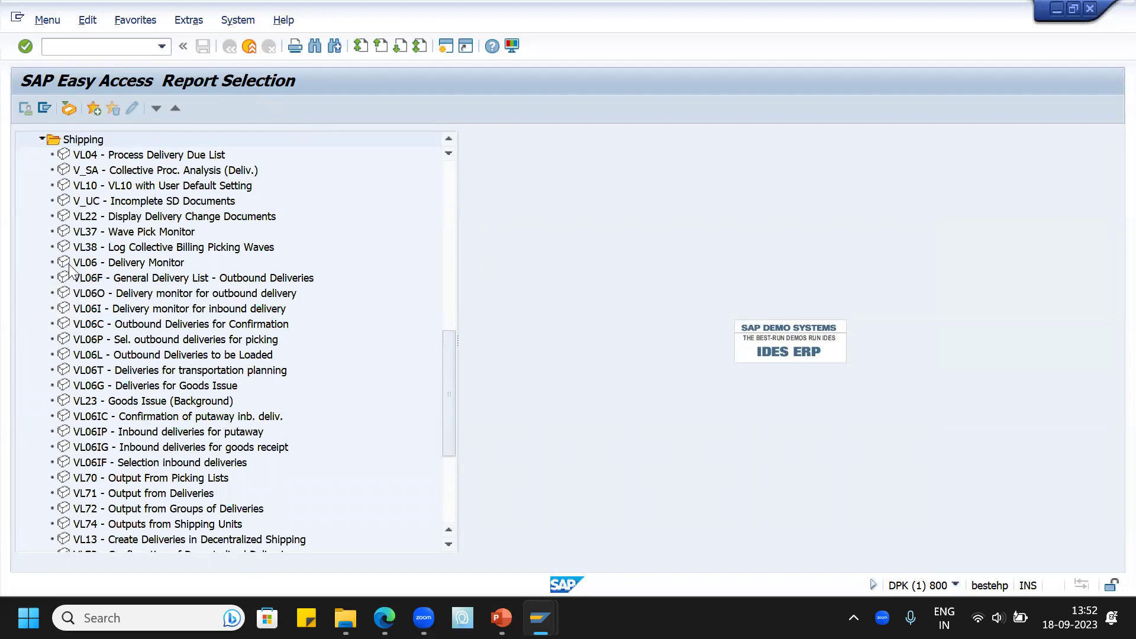
{"action": "scroll", "coordinate": [169, 346], "scroll_direction": "down", "scroll_amount": 2}
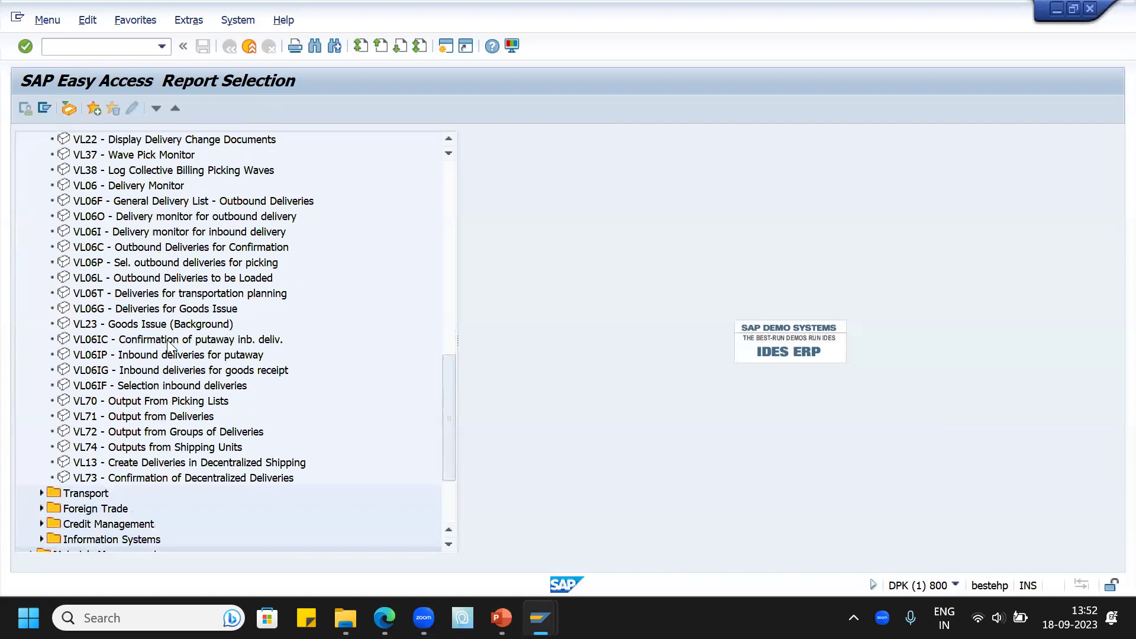
{"action": "scroll", "coordinate": [170, 331], "scroll_direction": "up", "scroll_amount": 6}
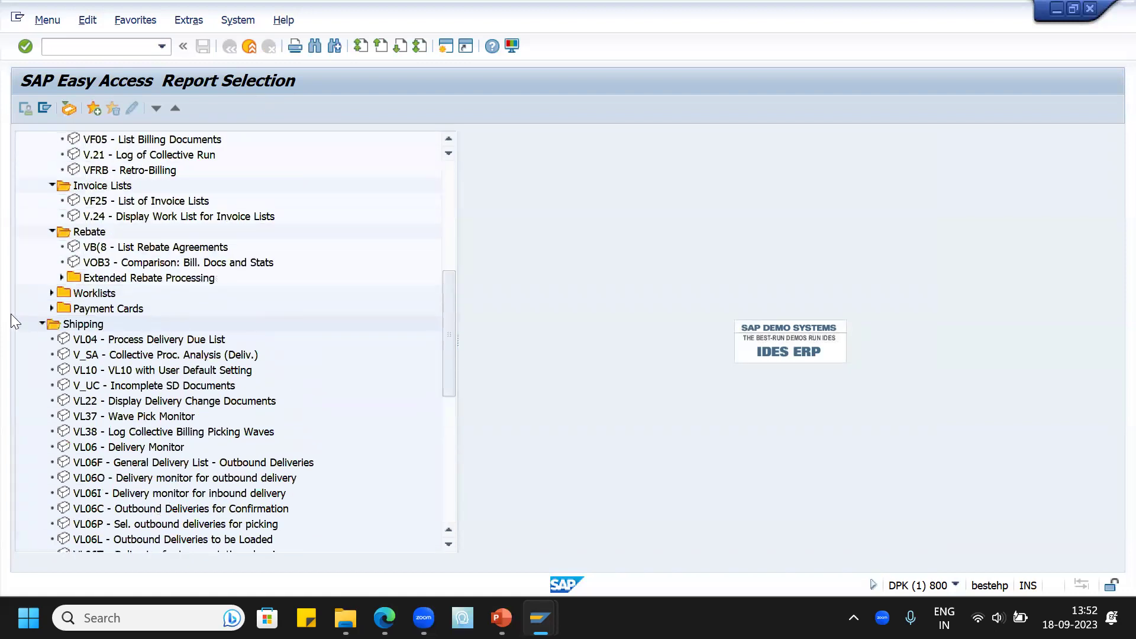
{"action": "left_click", "coordinate": [41, 323]}
{"action": "left_click", "coordinate": [42, 355]}
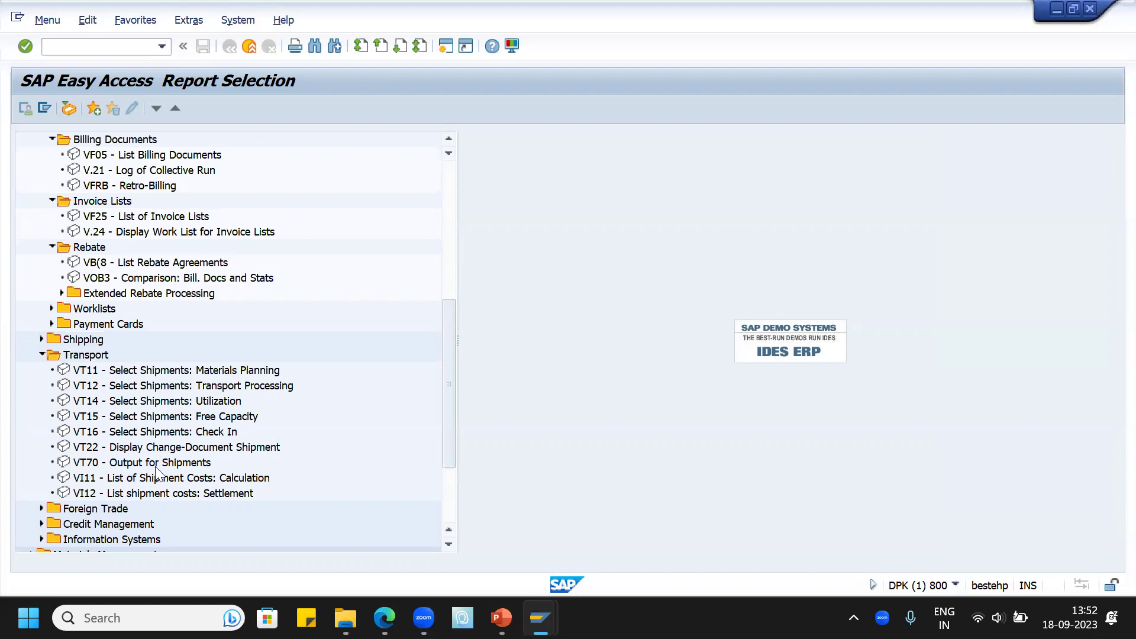
{"action": "left_click", "coordinate": [42, 354]}
Step: Leave the report selection and go to the main SAP Easy Access menu with /nS000
{"action": "scroll", "coordinate": [246, 267], "scroll_direction": "up", "scroll_amount": 3}
{"action": "scroll", "coordinate": [249, 272], "scroll_direction": "up", "scroll_amount": 5}
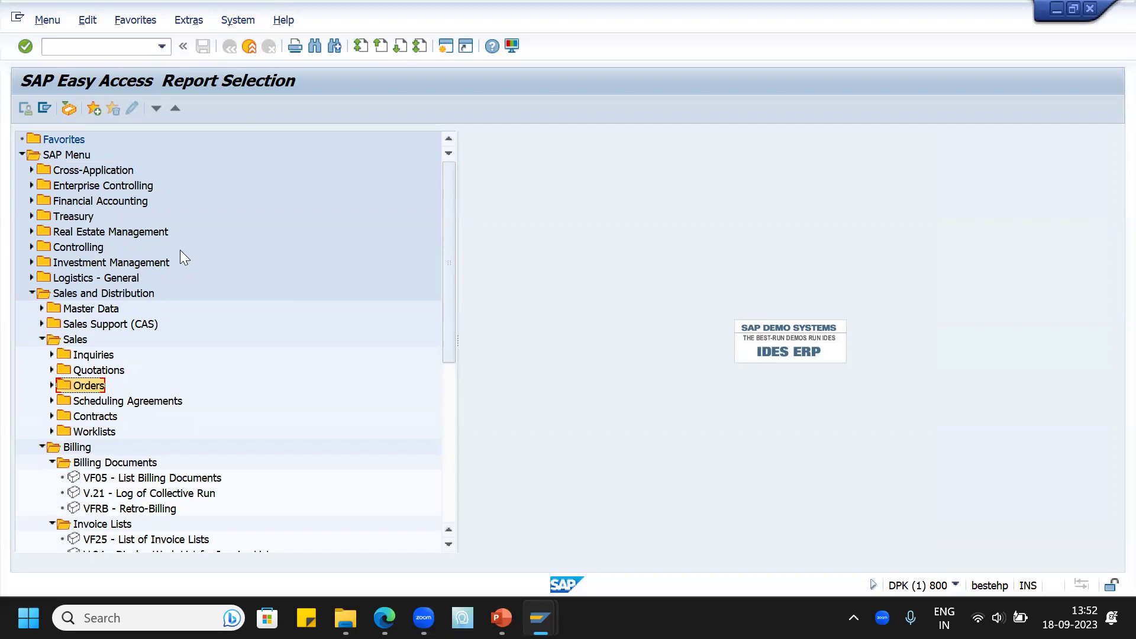
{"action": "left_click", "coordinate": [158, 45]}
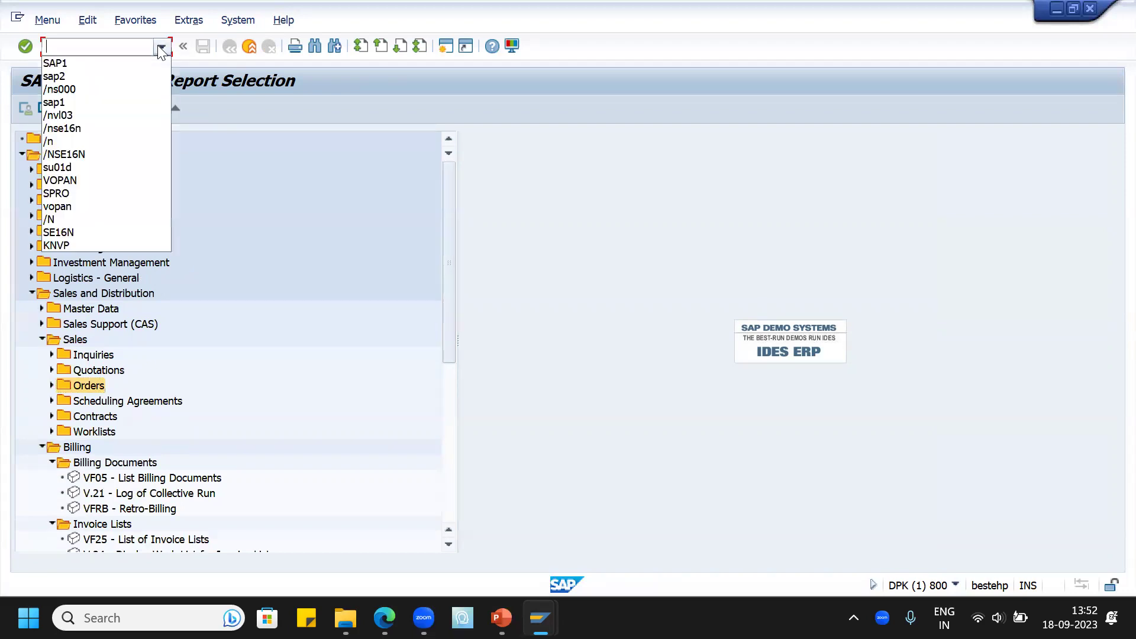
{"action": "left_click", "coordinate": [122, 46]}
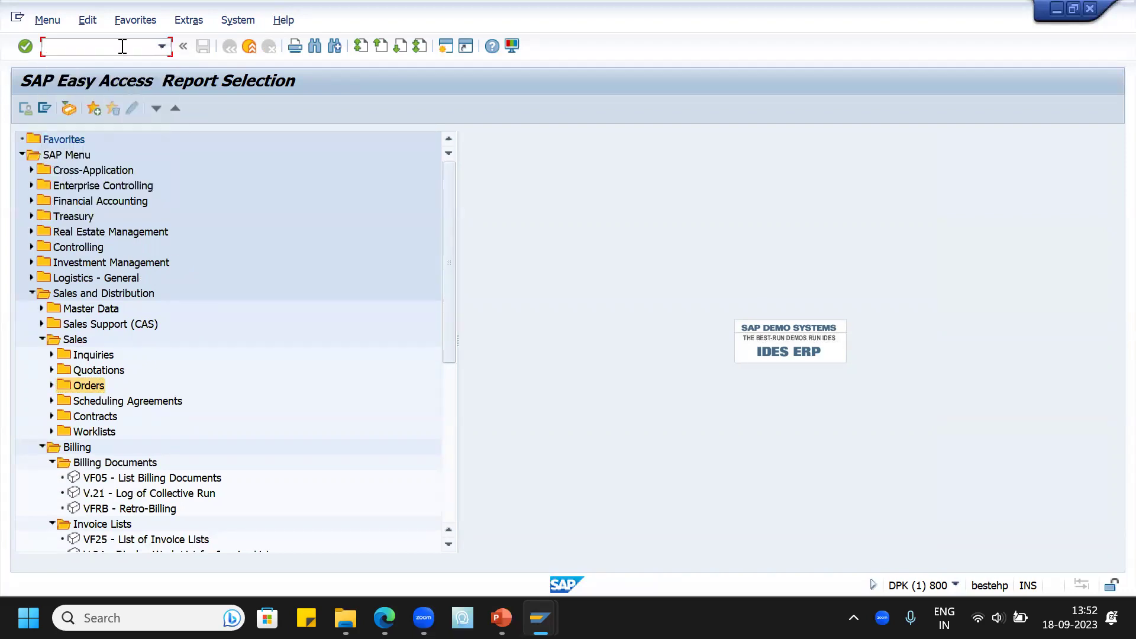
{"action": "type", "text": "/nS000"}
{"action": "key", "text": "Return"}
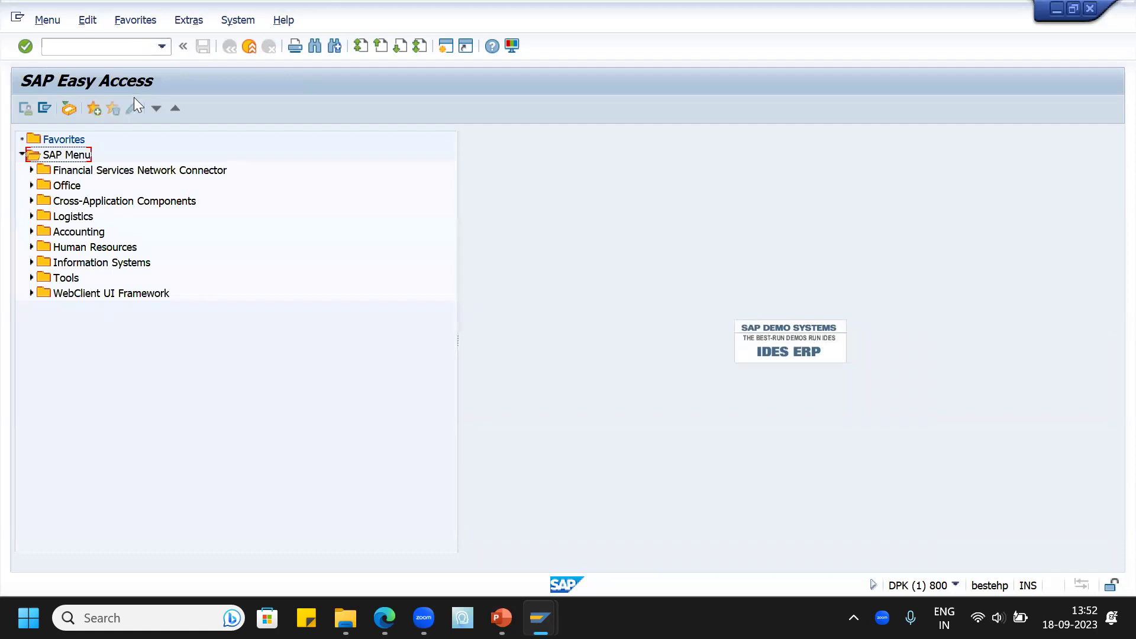
Step: Open the SAP Easy Access Info Catalog with transaction SAP2
{"action": "left_click", "coordinate": [126, 47]}
{"action": "type", "text": "SPRO"}
{"action": "key", "text": "Return"}
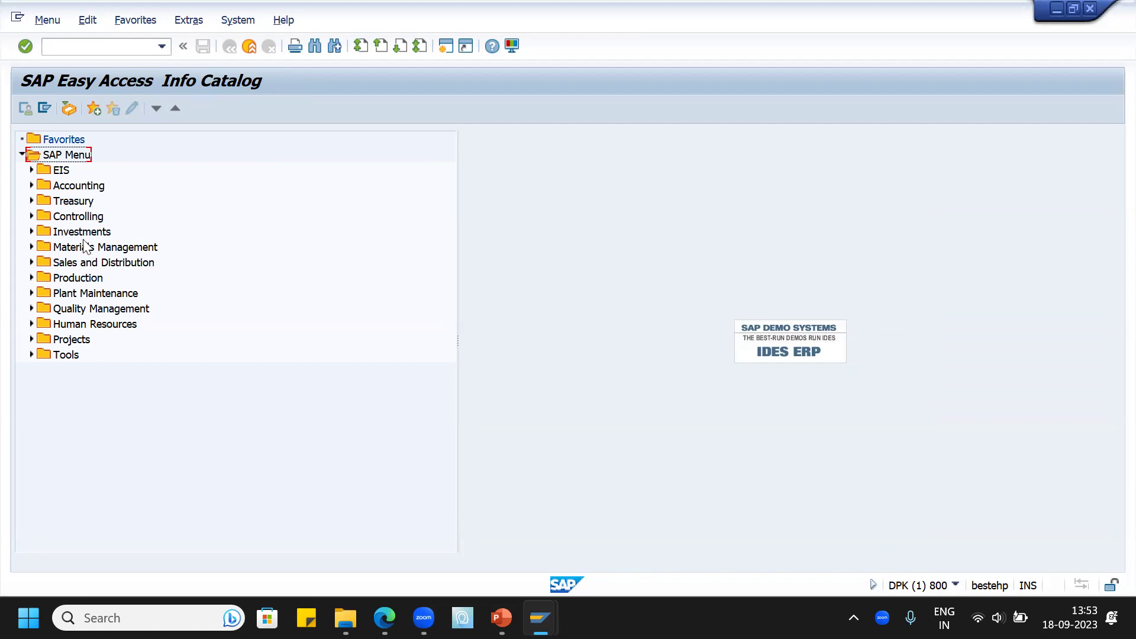
Step: Look at the subfolders of Materials Management, collapse it, and expand the Sales and Distribution folder
{"action": "left_click", "coordinate": [31, 247]}
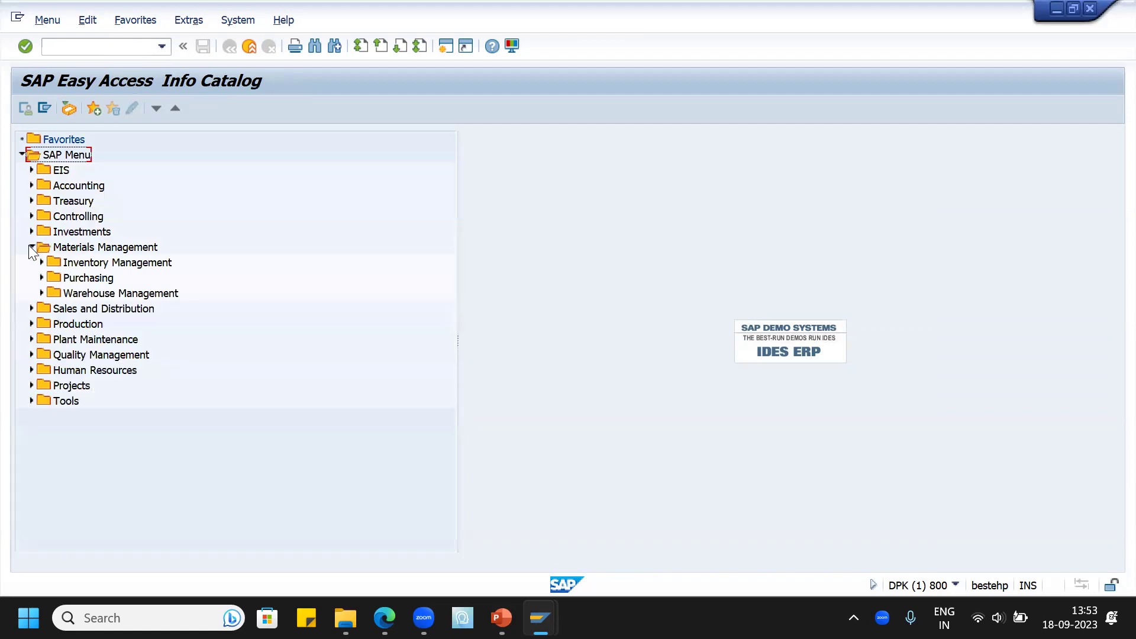
{"action": "left_click", "coordinate": [31, 247]}
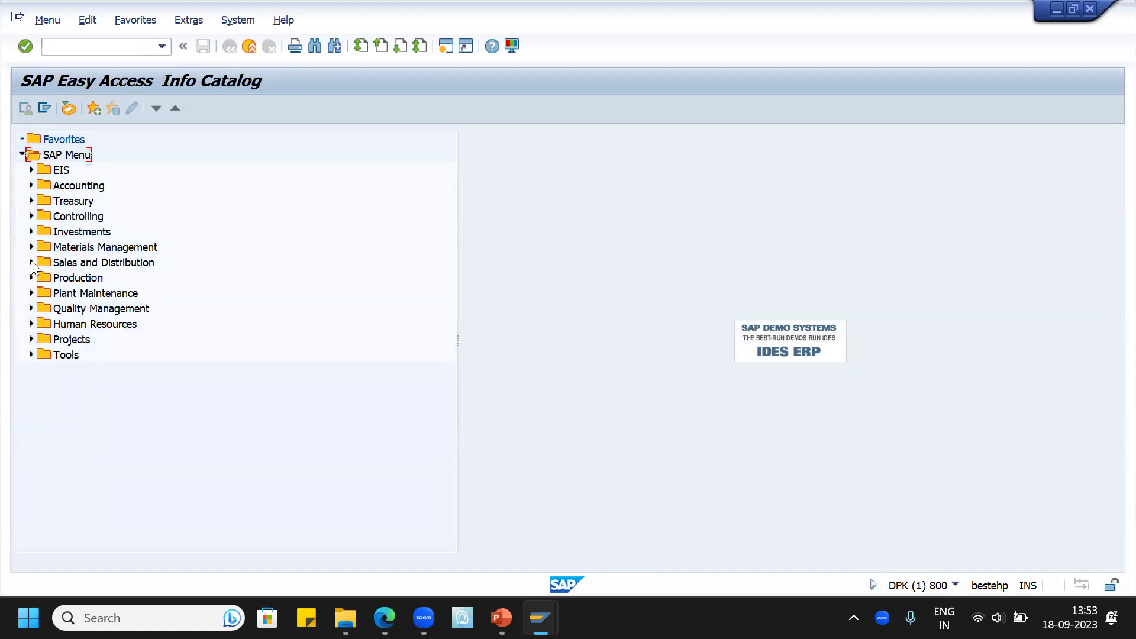
{"action": "left_click", "coordinate": [32, 262]}
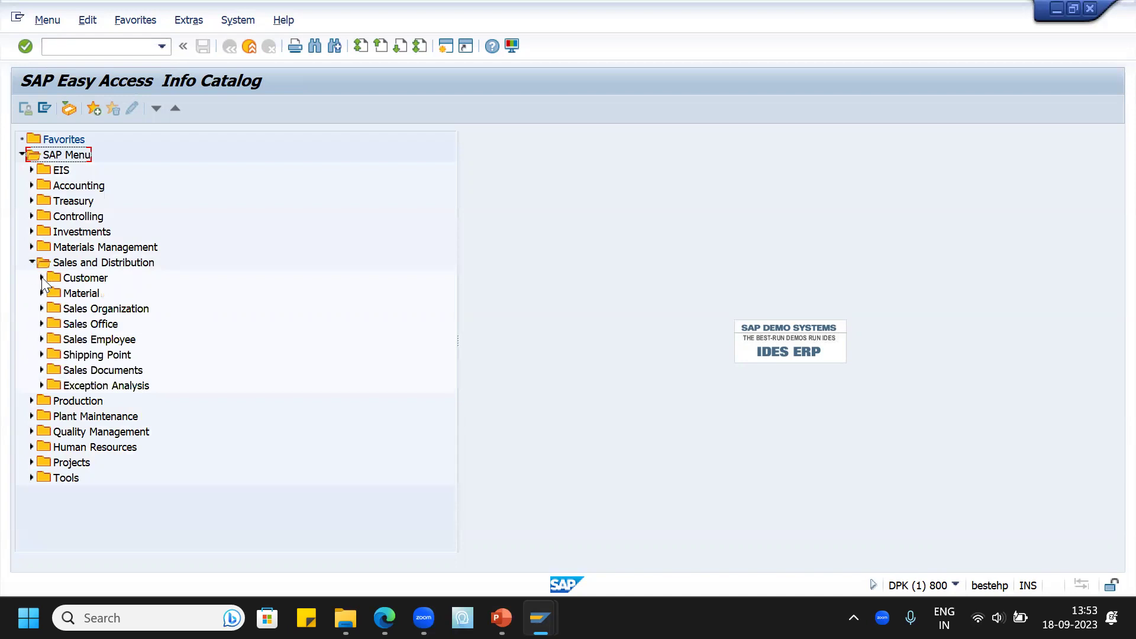
Step: Expand the Customer folder and all its subfolders, from Incoming Orders through Credit Master Sheet, to show their reports
{"action": "left_click", "coordinate": [41, 278]}
{"action": "left_click", "coordinate": [51, 293]}
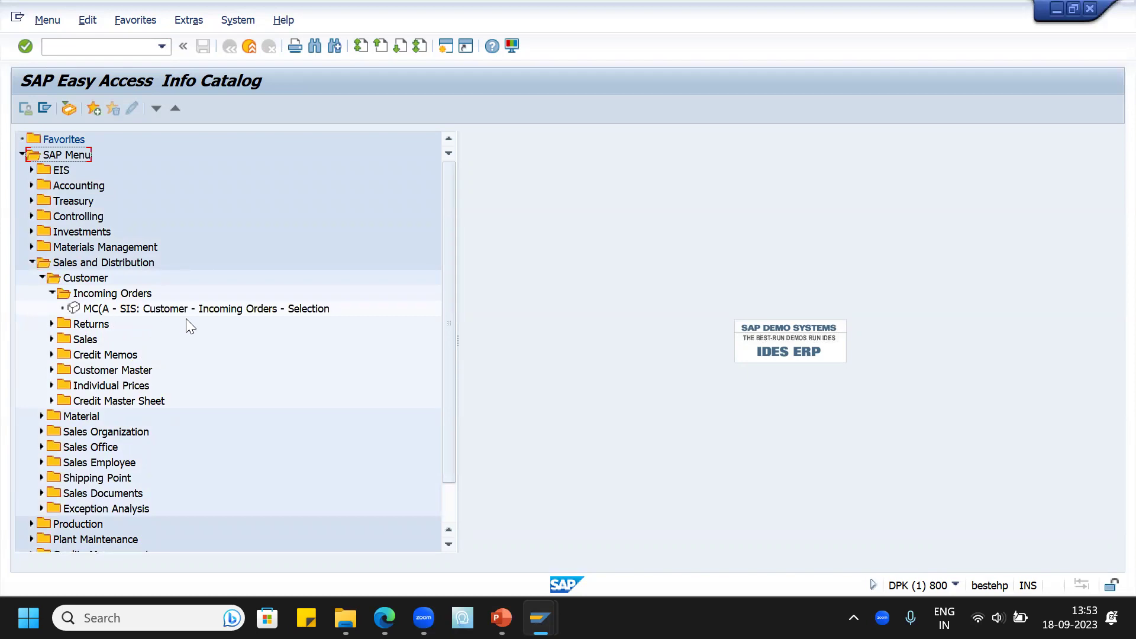
{"action": "left_click", "coordinate": [52, 323]}
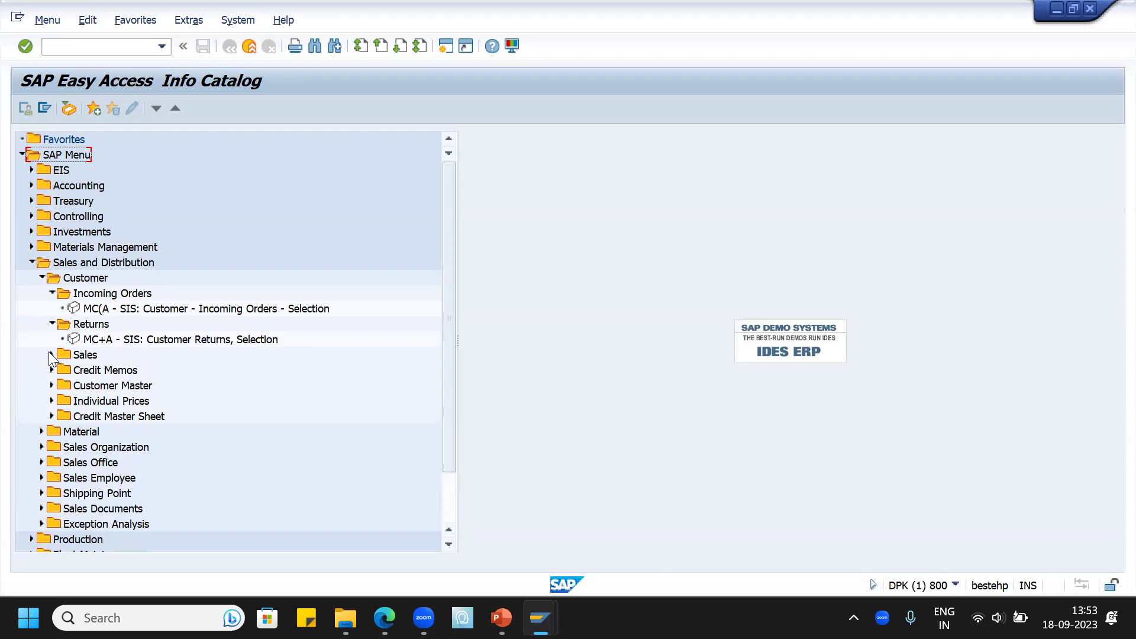
{"action": "left_click", "coordinate": [52, 354]}
{"action": "left_click", "coordinate": [51, 385]}
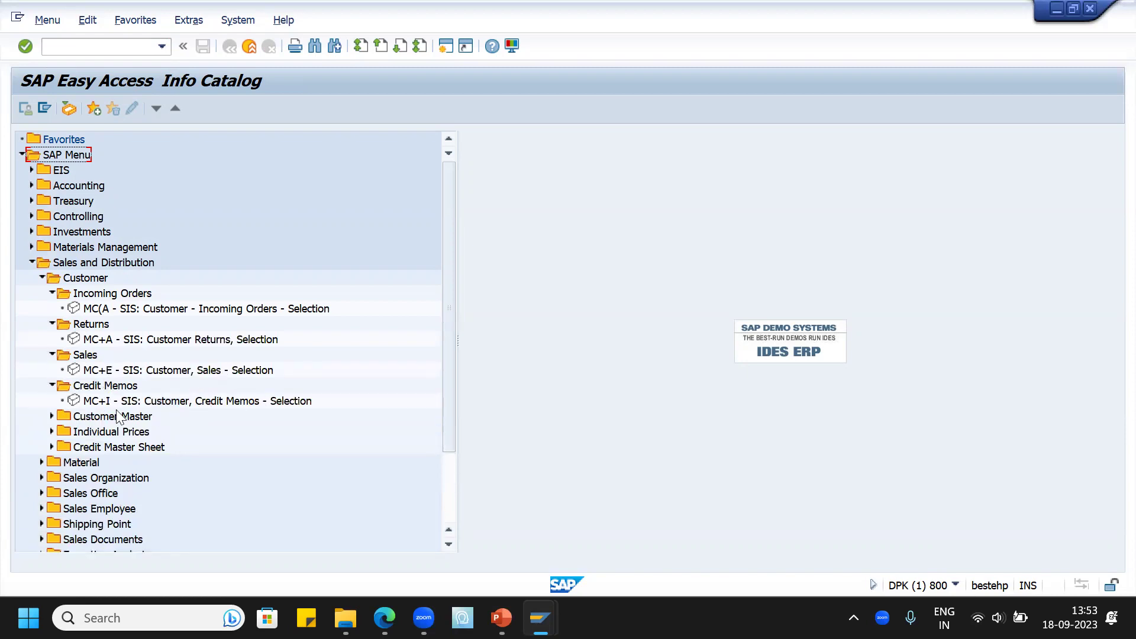
{"action": "left_click", "coordinate": [52, 416]}
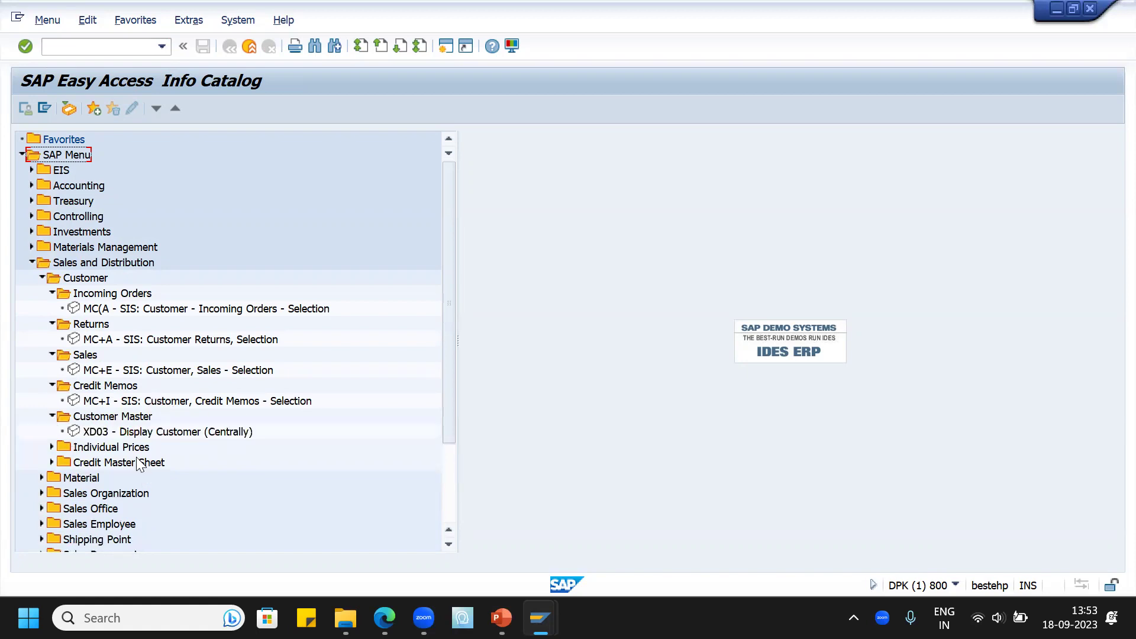
{"action": "left_click", "coordinate": [51, 447]}
{"action": "left_click", "coordinate": [51, 477]}
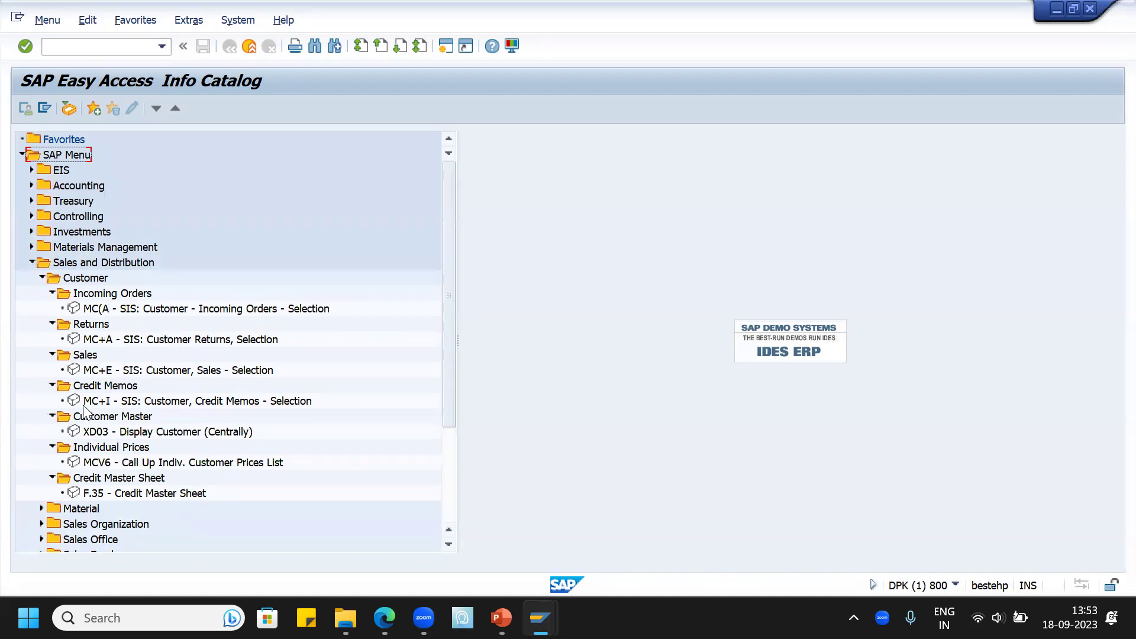
{"action": "left_click", "coordinate": [32, 262]}
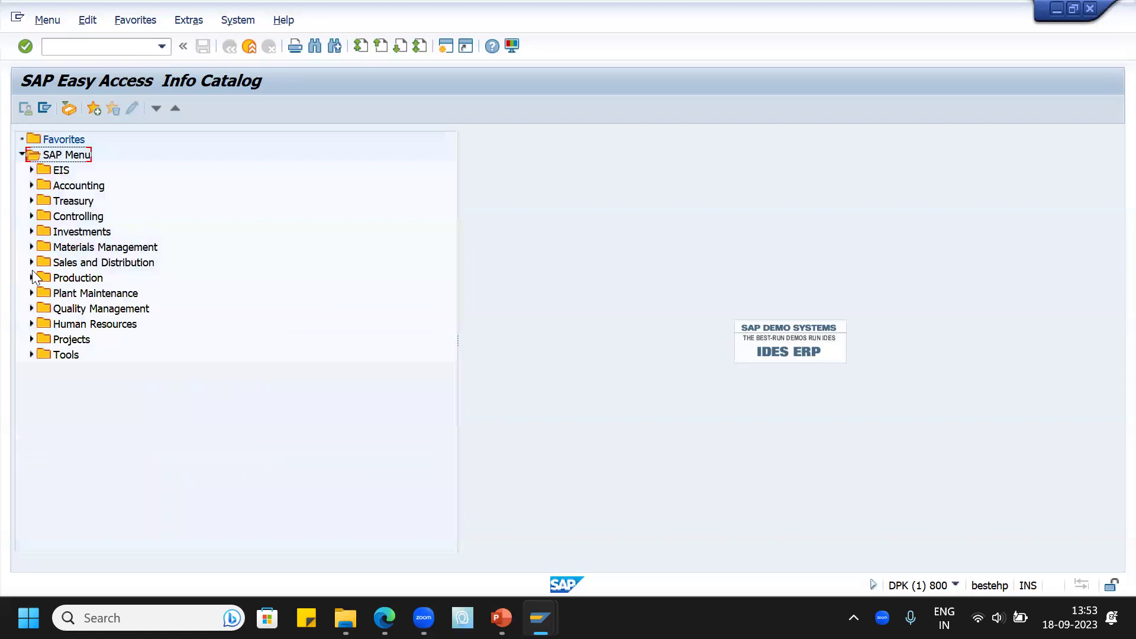
{"action": "left_click", "coordinate": [31, 264]}
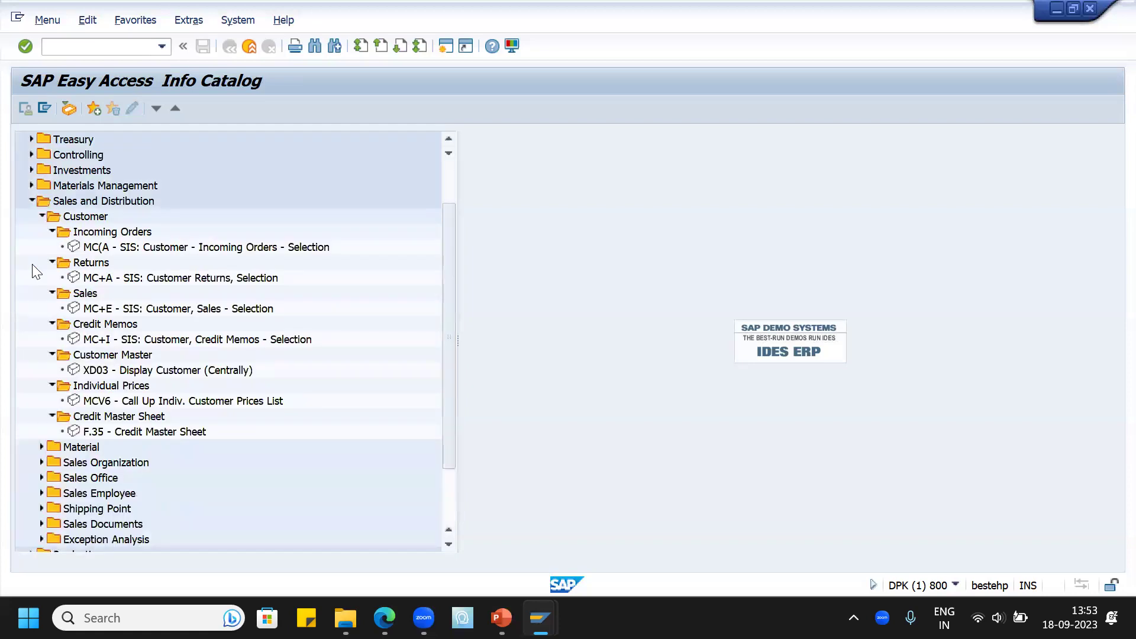
Step: Collapse the Customer folder and expand Material with its subfolders from Incoming Orders through Price List to show their reports
{"action": "left_click", "coordinate": [41, 215]}
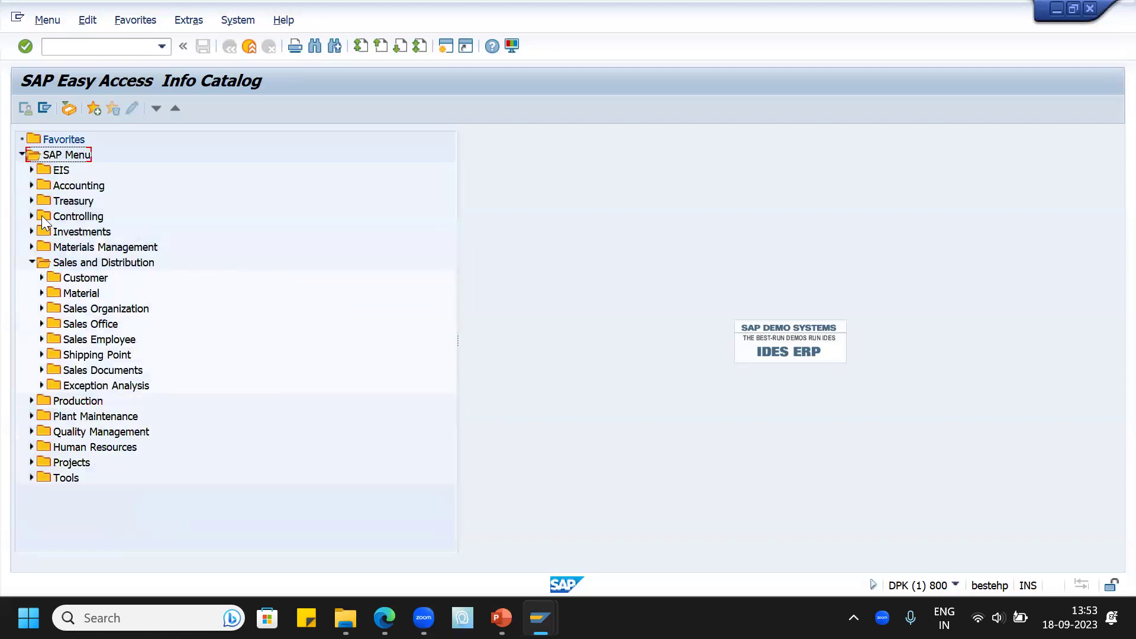
{"action": "left_click", "coordinate": [40, 292]}
{"action": "left_click", "coordinate": [51, 308]}
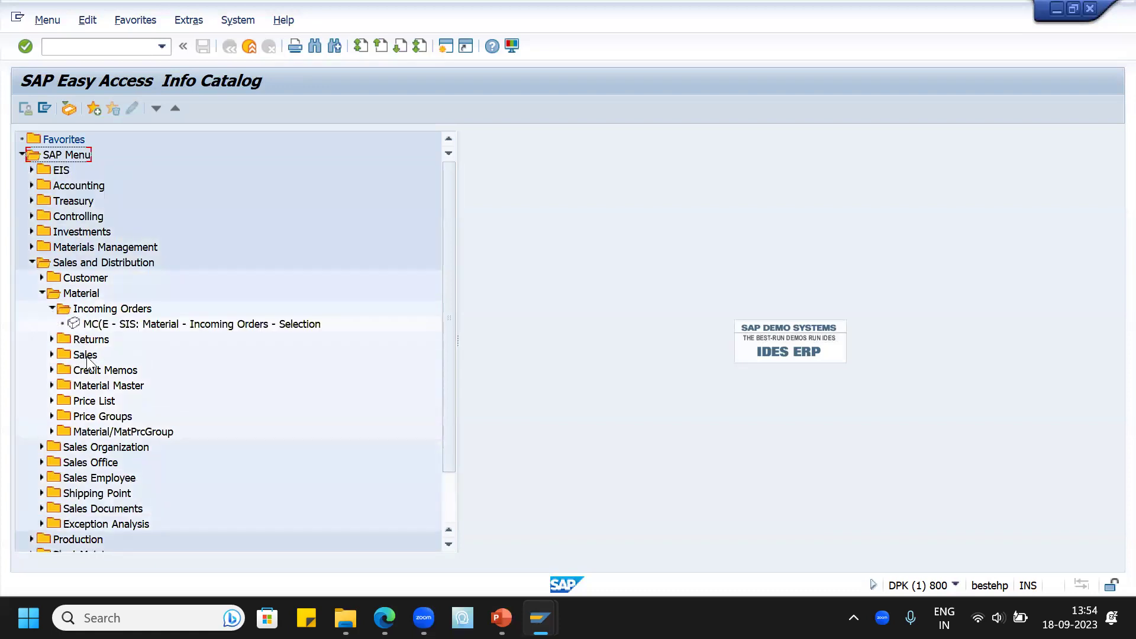
{"action": "left_click", "coordinate": [52, 339]}
{"action": "left_click", "coordinate": [51, 370]}
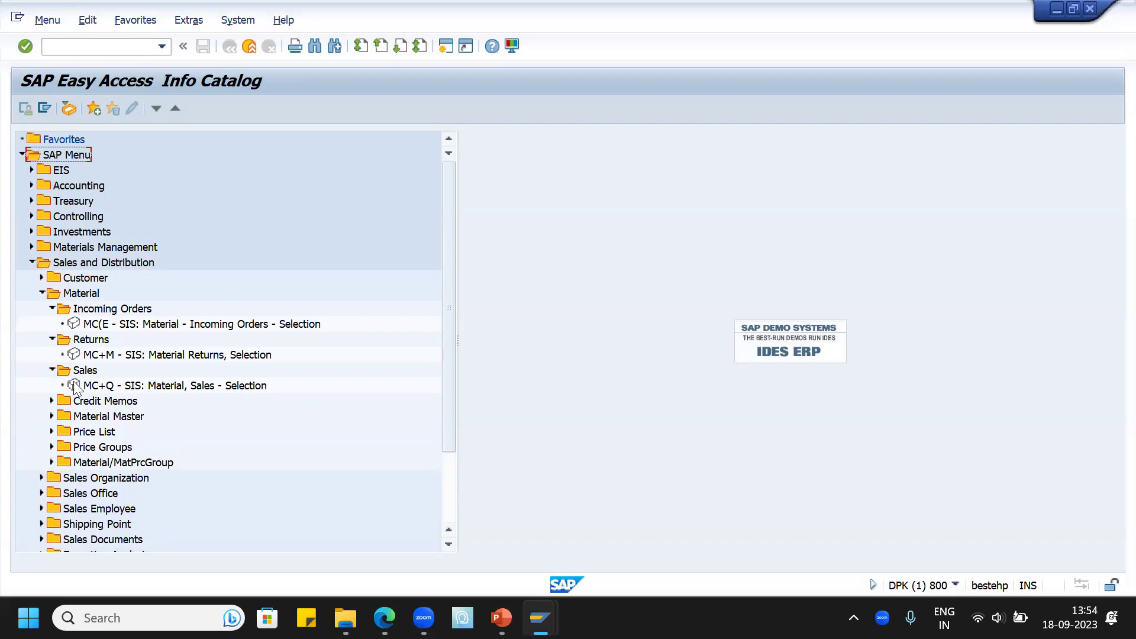
{"action": "left_click", "coordinate": [52, 401]}
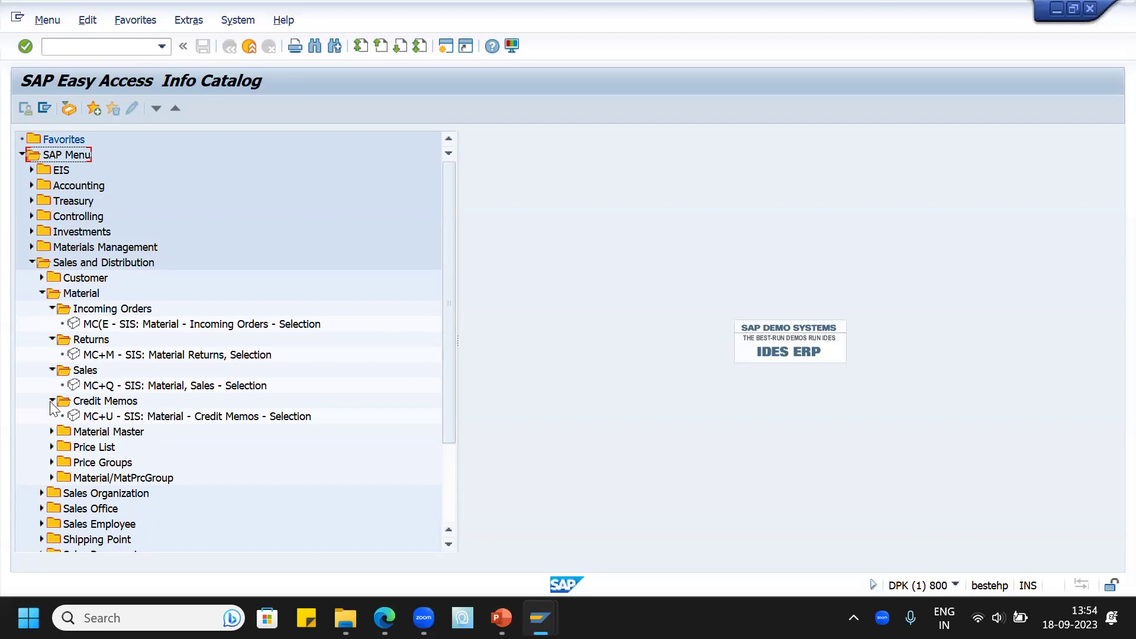
{"action": "left_click", "coordinate": [51, 432]}
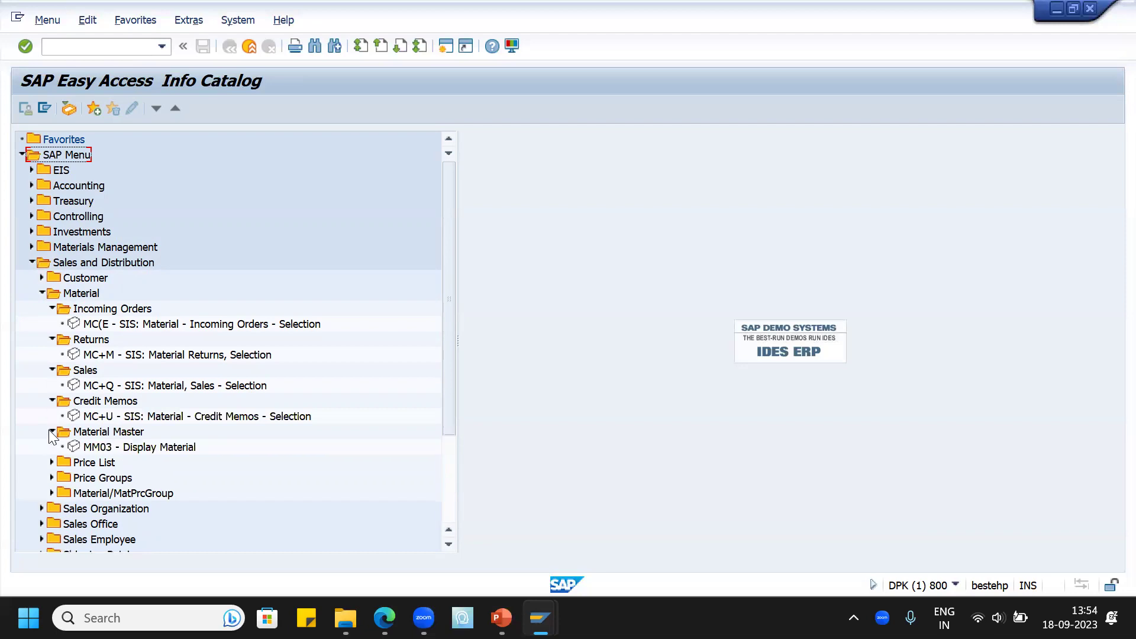
{"action": "left_click", "coordinate": [52, 462]}
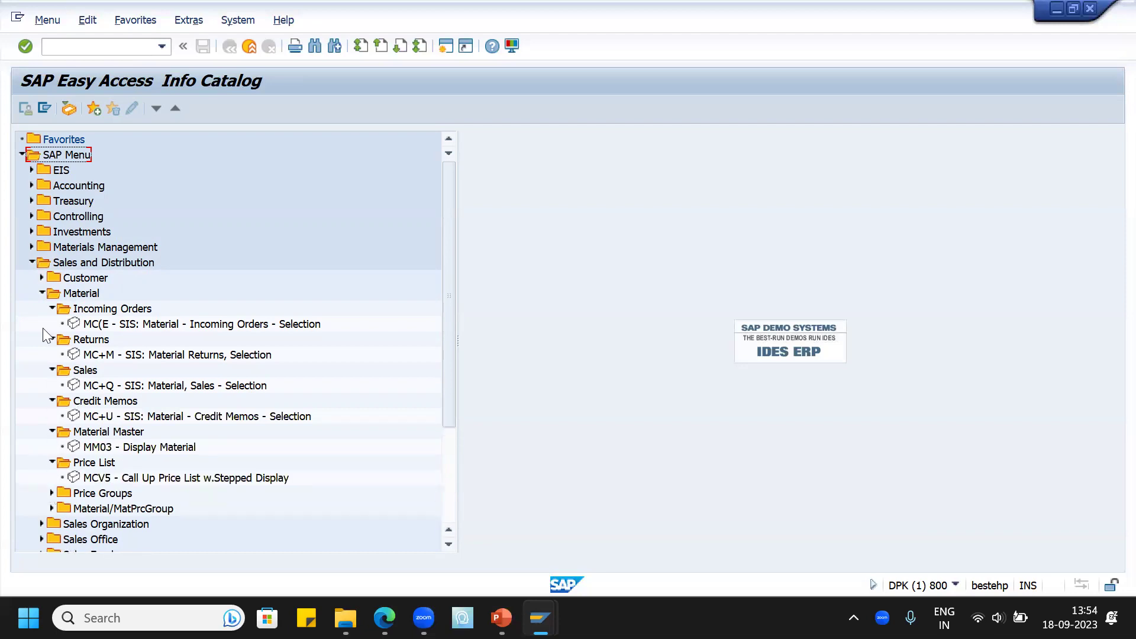
Step: Collapse the Material folder, expand Sales Organization, and look at the reports under its Incoming Orders, Sales and Credit Memos subfolders
{"action": "left_click", "coordinate": [42, 292]}
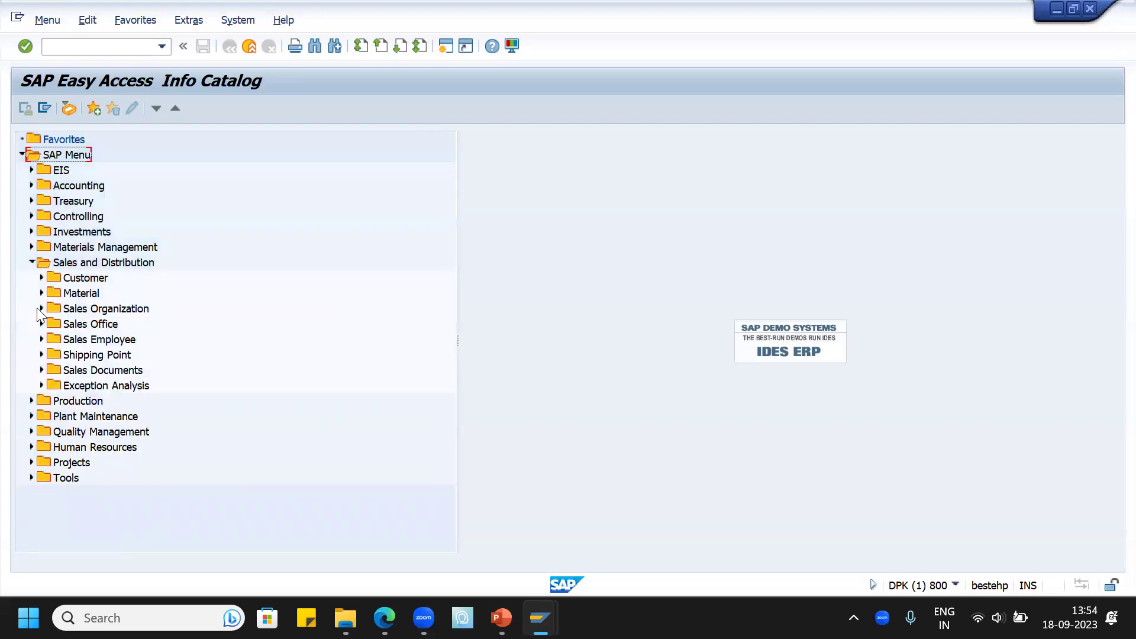
{"action": "left_click", "coordinate": [42, 309]}
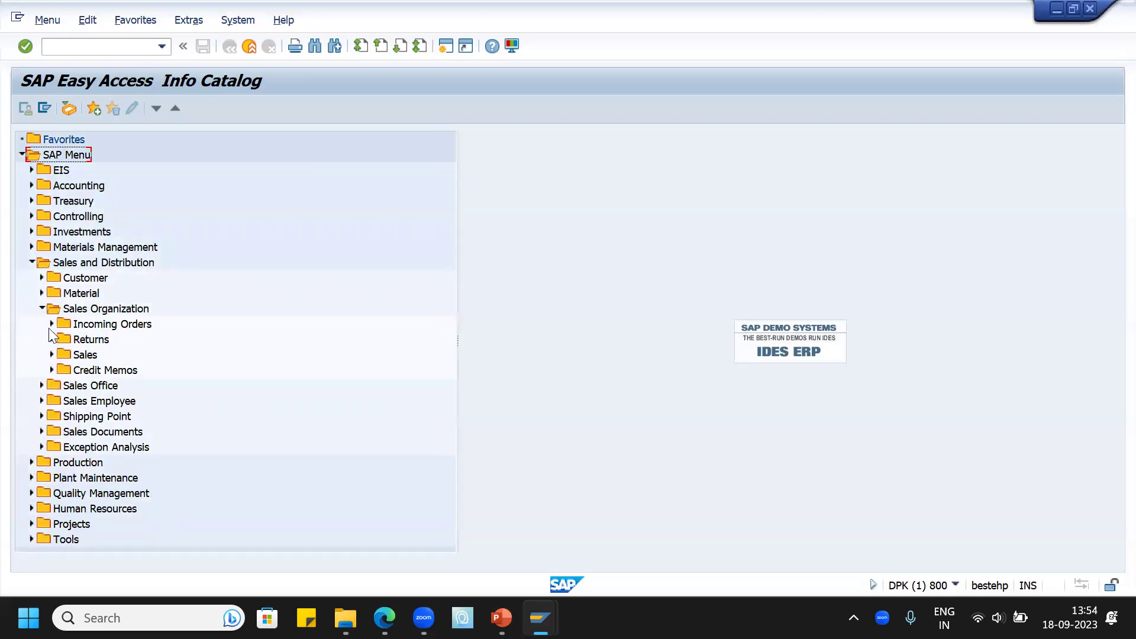
{"action": "left_click", "coordinate": [51, 324]}
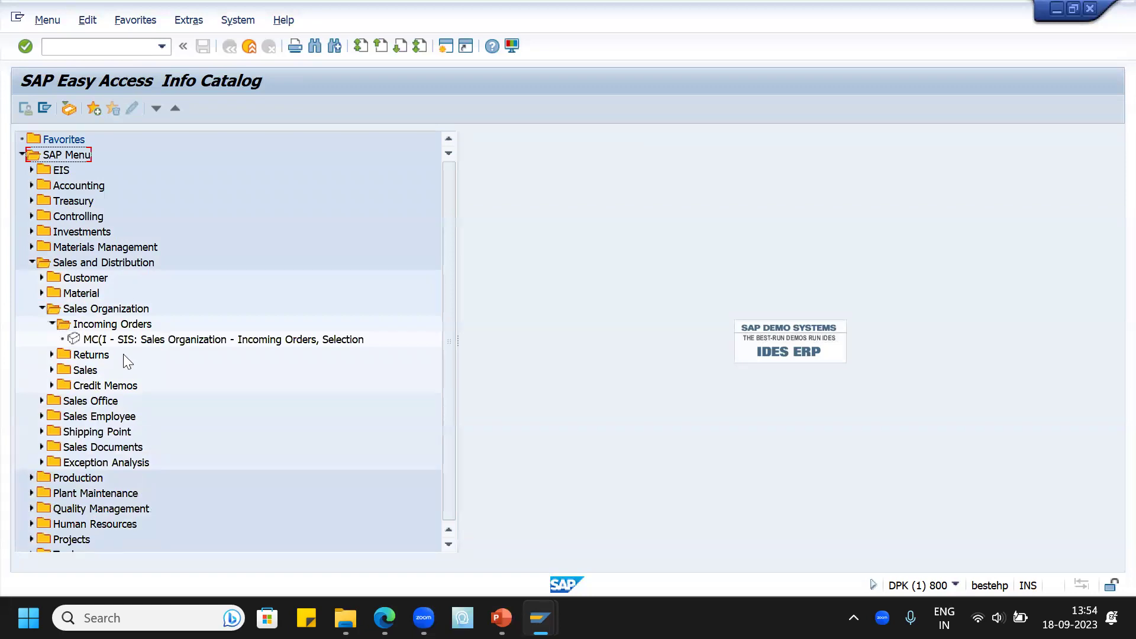
{"action": "left_click", "coordinate": [52, 323]}
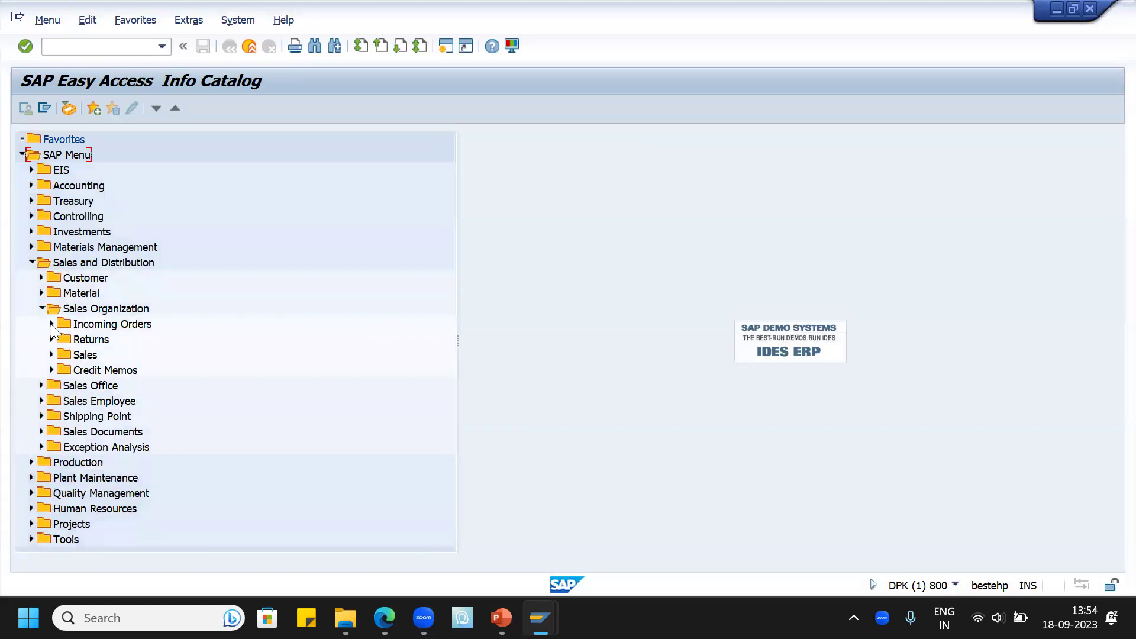
{"action": "left_click", "coordinate": [52, 355]}
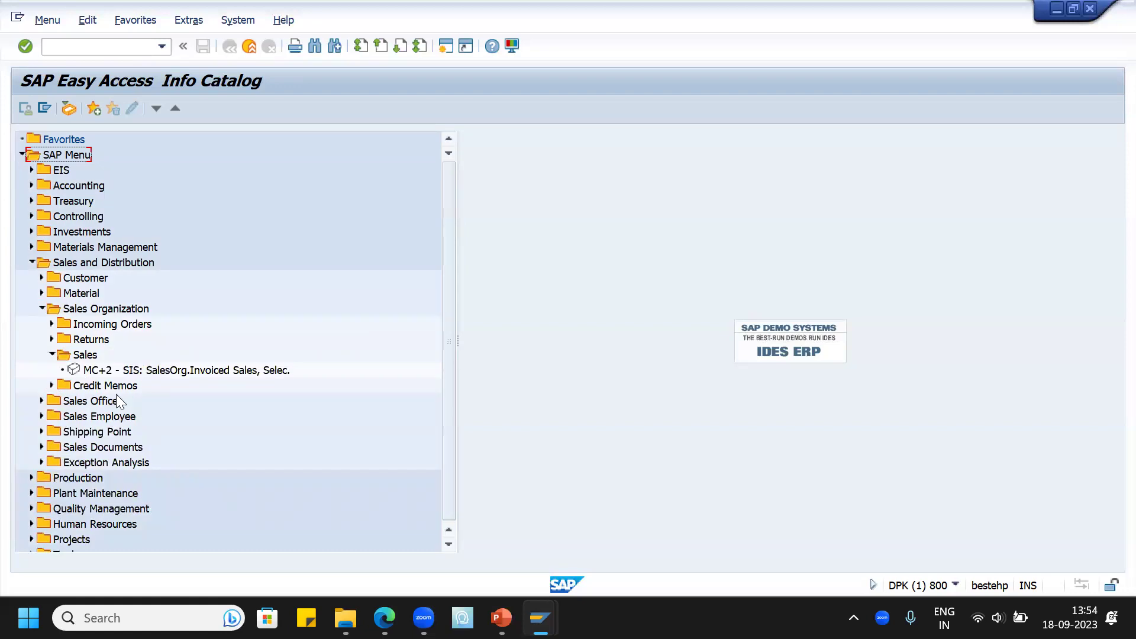
{"action": "left_click", "coordinate": [51, 386]}
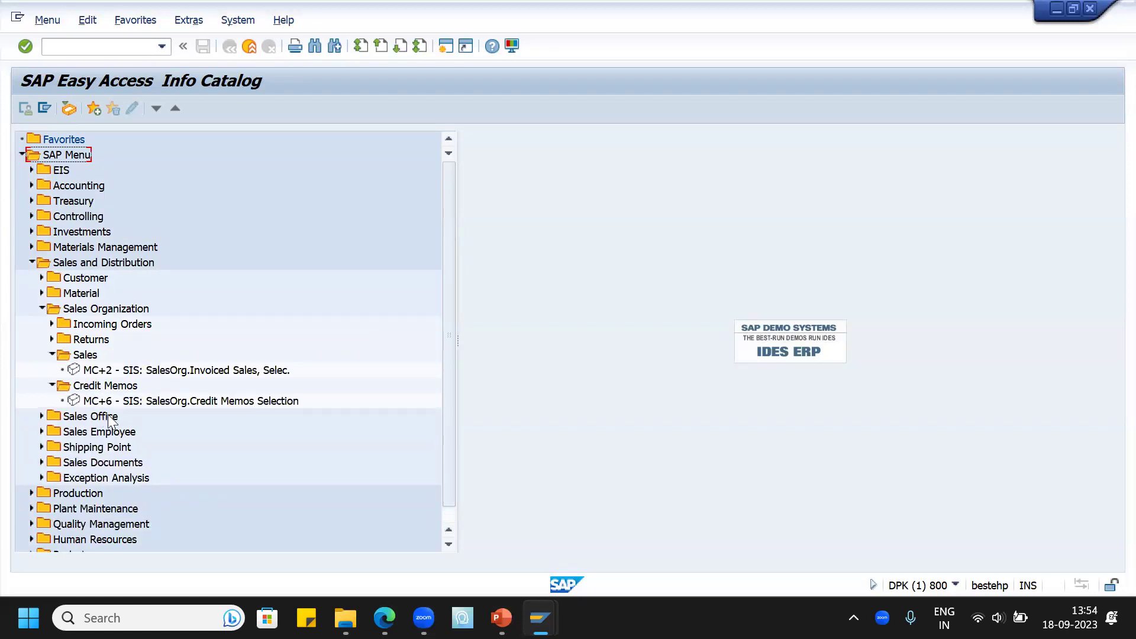
Step: Expand the Shipping Point folder and its Deliveries subfolder to show the deliveries report
{"action": "left_click", "coordinate": [43, 446]}
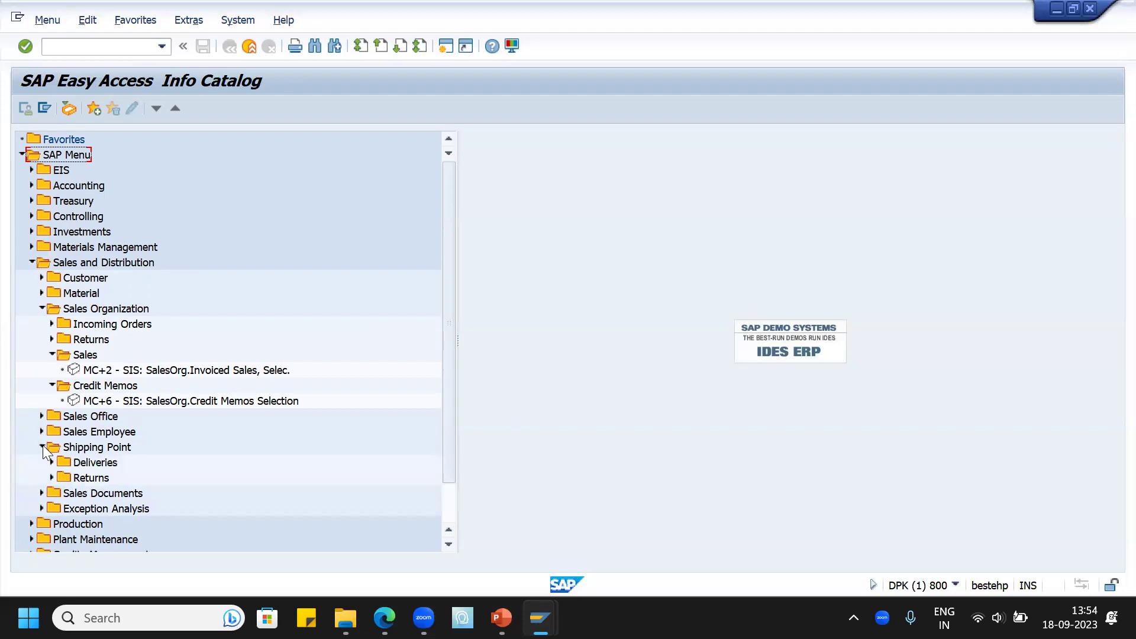
{"action": "scroll", "coordinate": [204, 428], "scroll_direction": "down", "scroll_amount": 2}
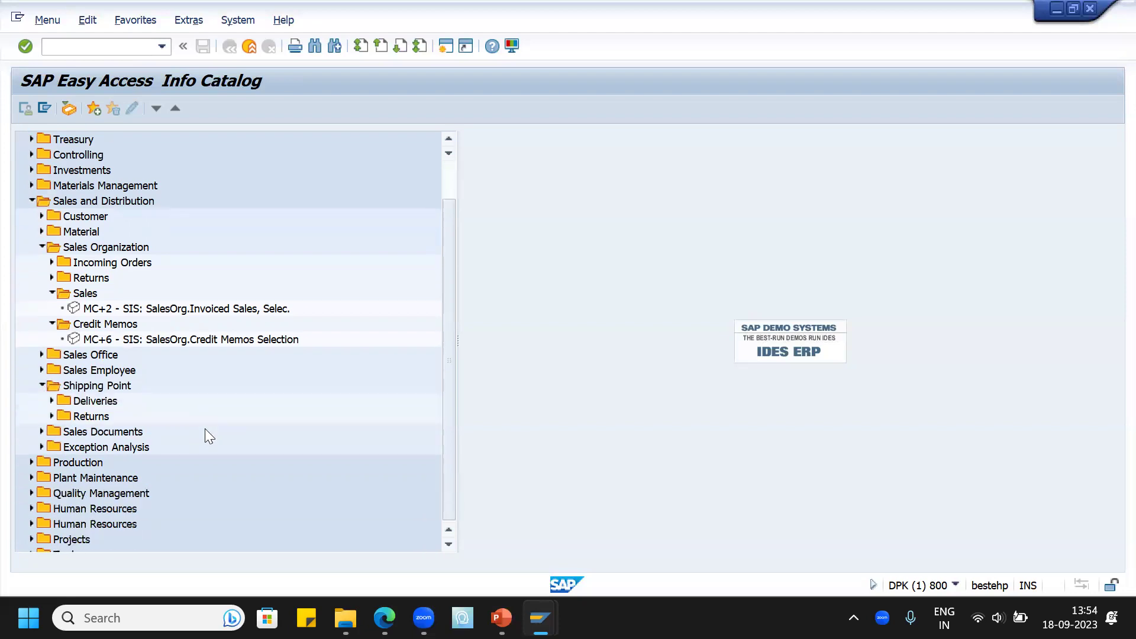
{"action": "left_click", "coordinate": [50, 400]}
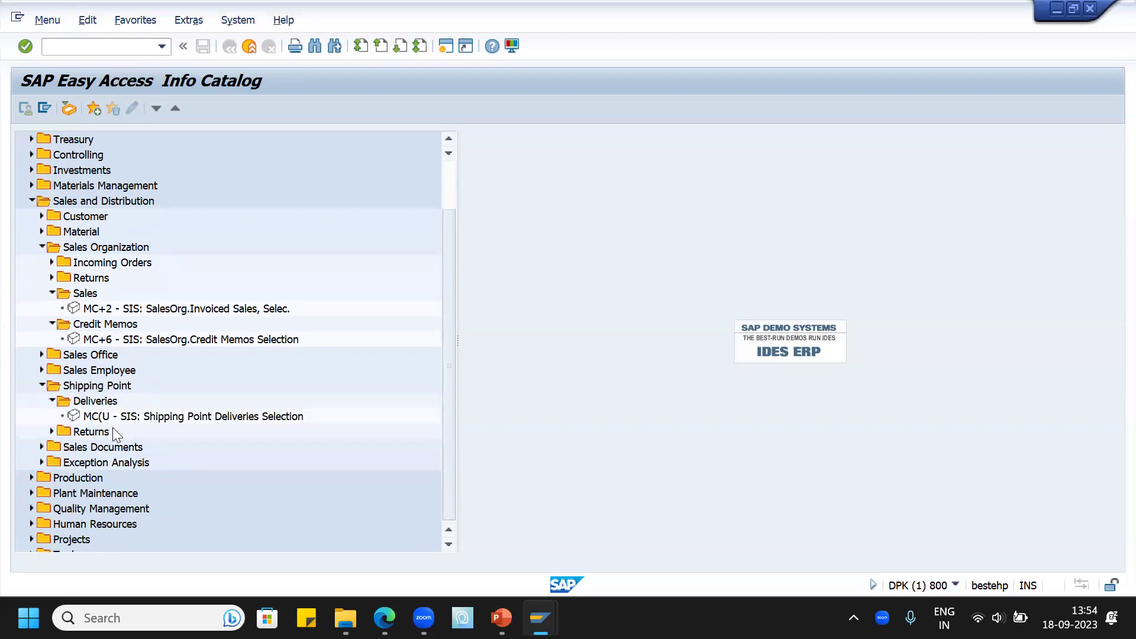
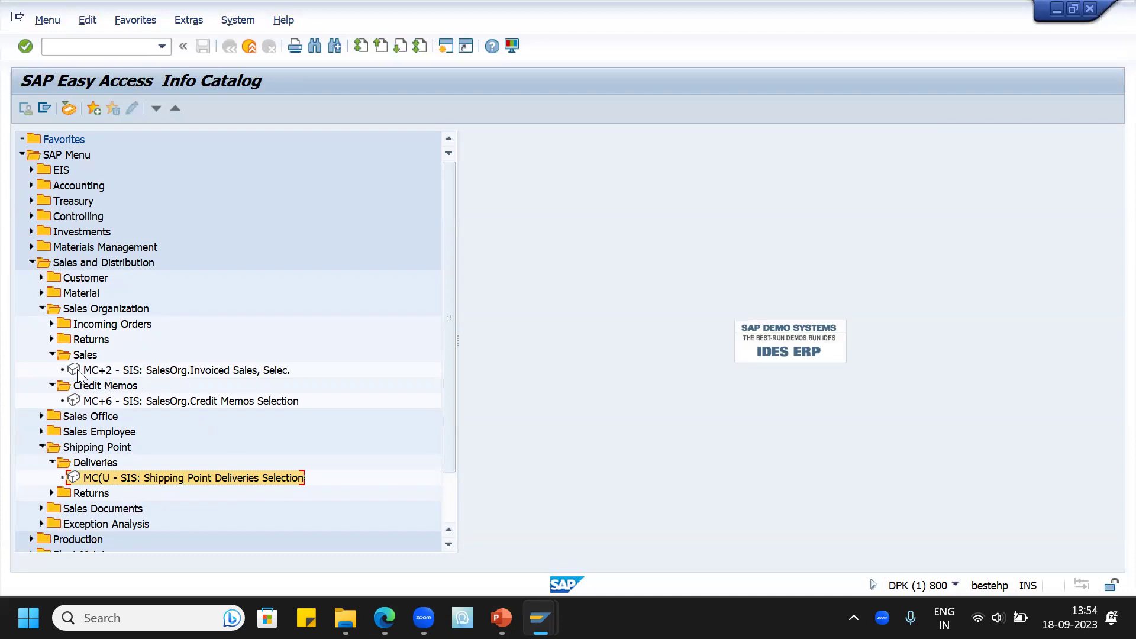
Step: Open the MC+2 Sales Organization Invoiced Sales report and check its program and transaction in the system information
{"action": "double_click", "coordinate": [78, 371]}
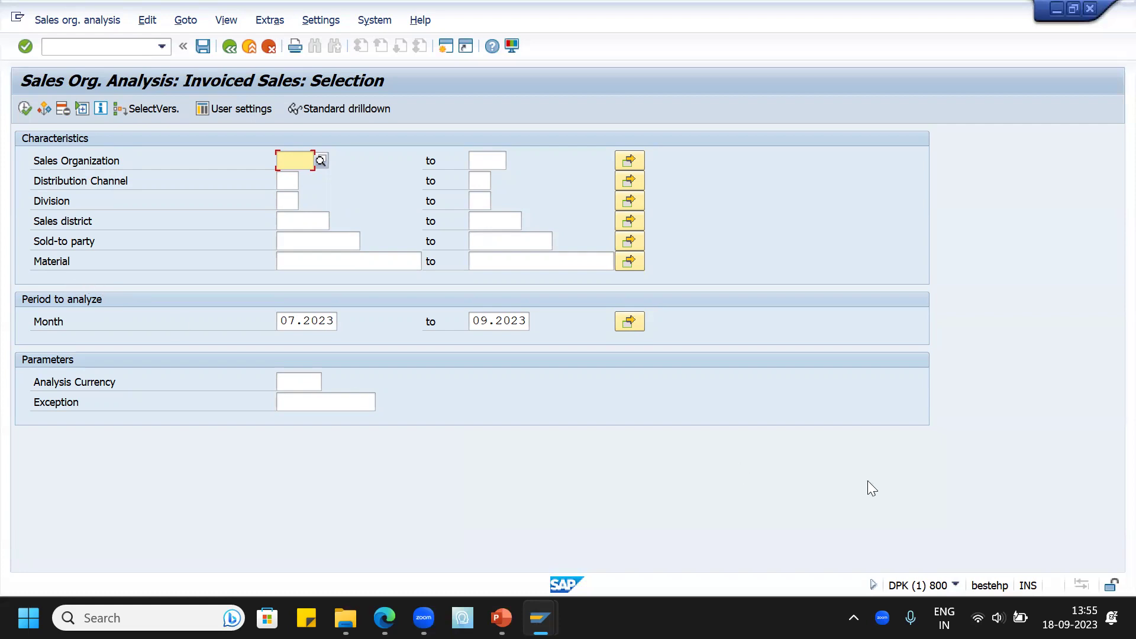
{"action": "left_click", "coordinate": [955, 585]}
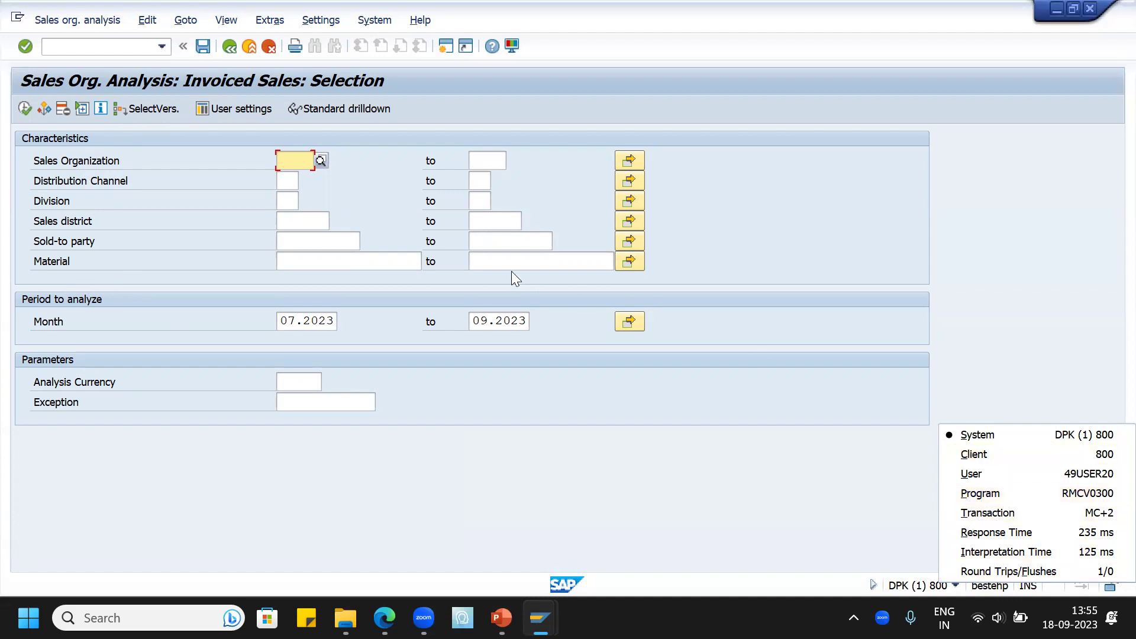
{"action": "left_click", "coordinate": [385, 209]}
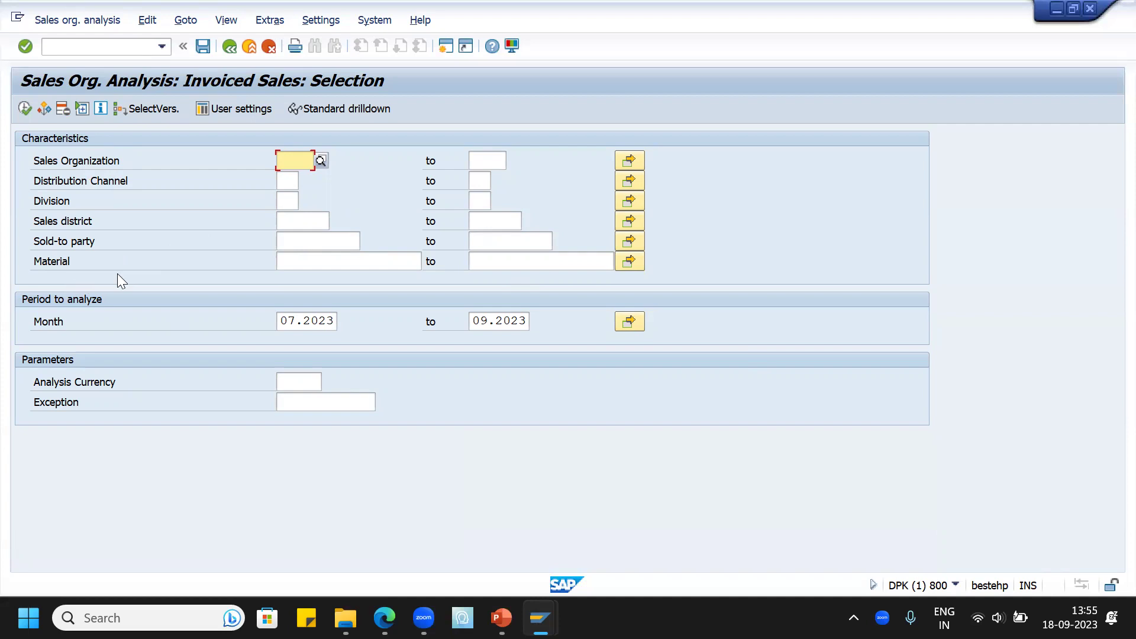
Step: Return to the Info Catalog and collapse the Sales and Credit Memos subfolders under Sales Organization
{"action": "left_click", "coordinate": [228, 47]}
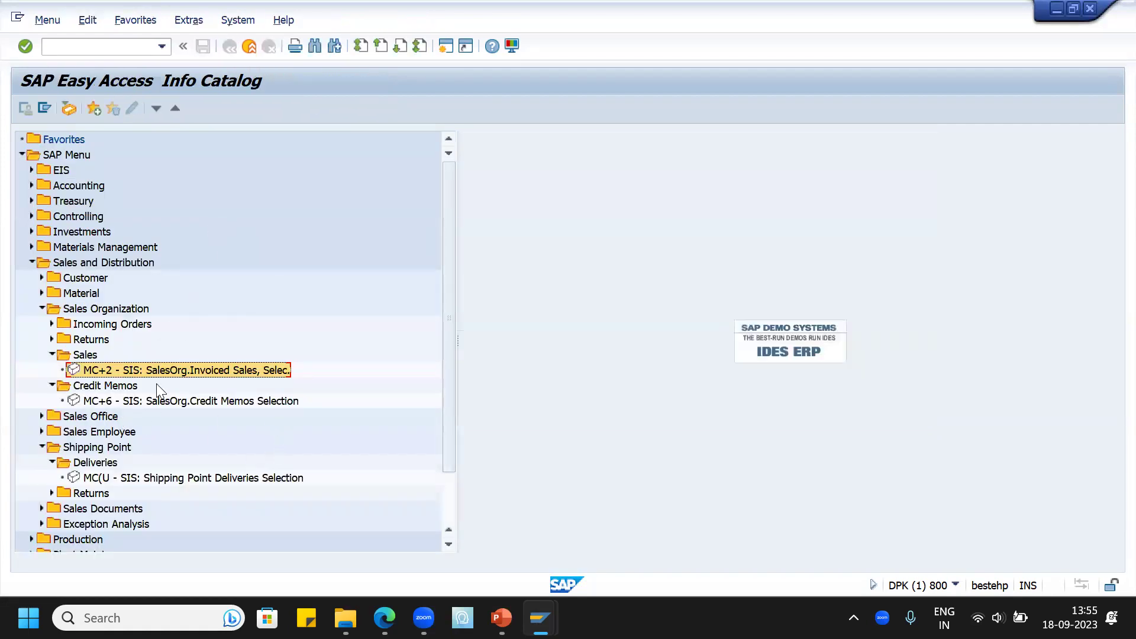
{"action": "left_click", "coordinate": [52, 354]}
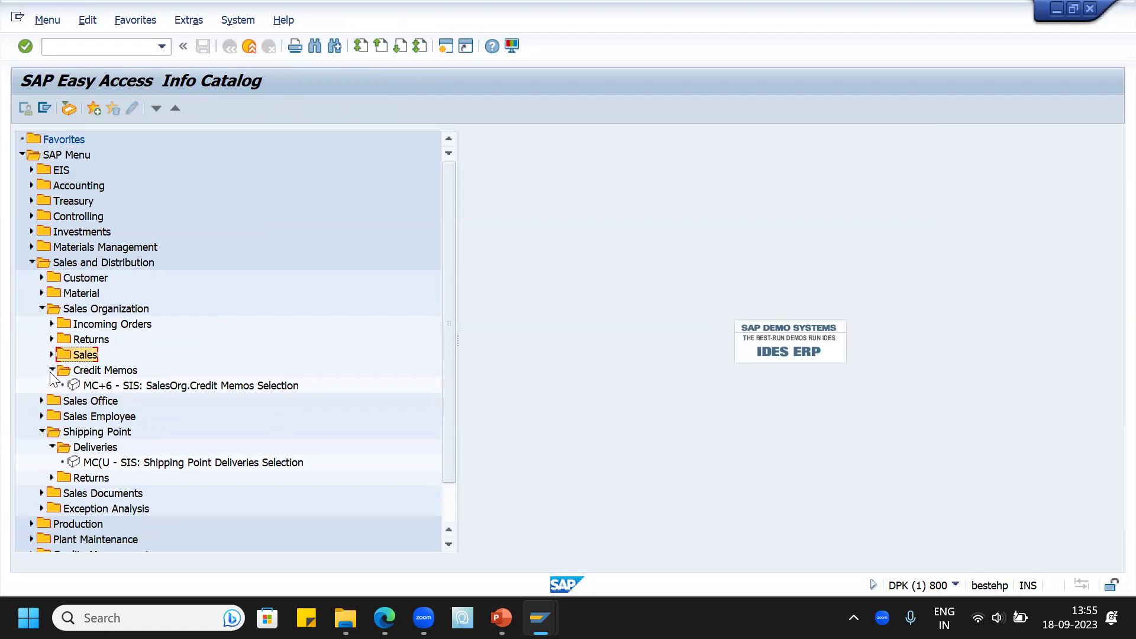
{"action": "left_click", "coordinate": [51, 369]}
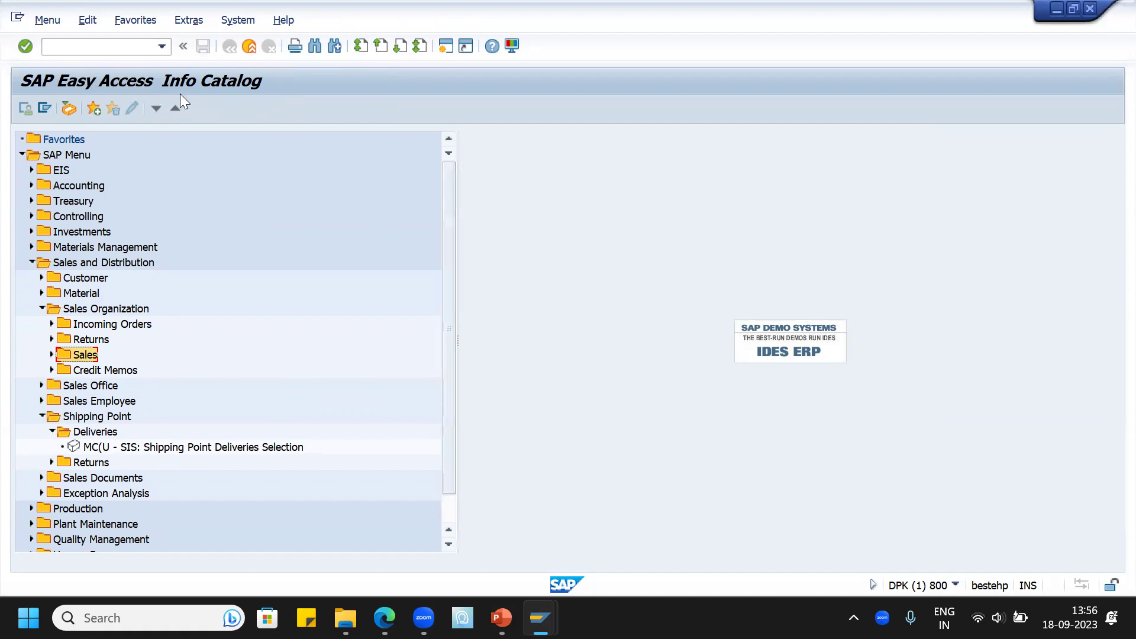
Step: Leave the Info Catalog and go to the main SAP Easy Access menu with /nsmen
{"action": "left_click", "coordinate": [151, 50]}
{"action": "type", "text": "/"}
{"action": "type", "text": "nsmen"}
{"action": "key", "text": "Return"}
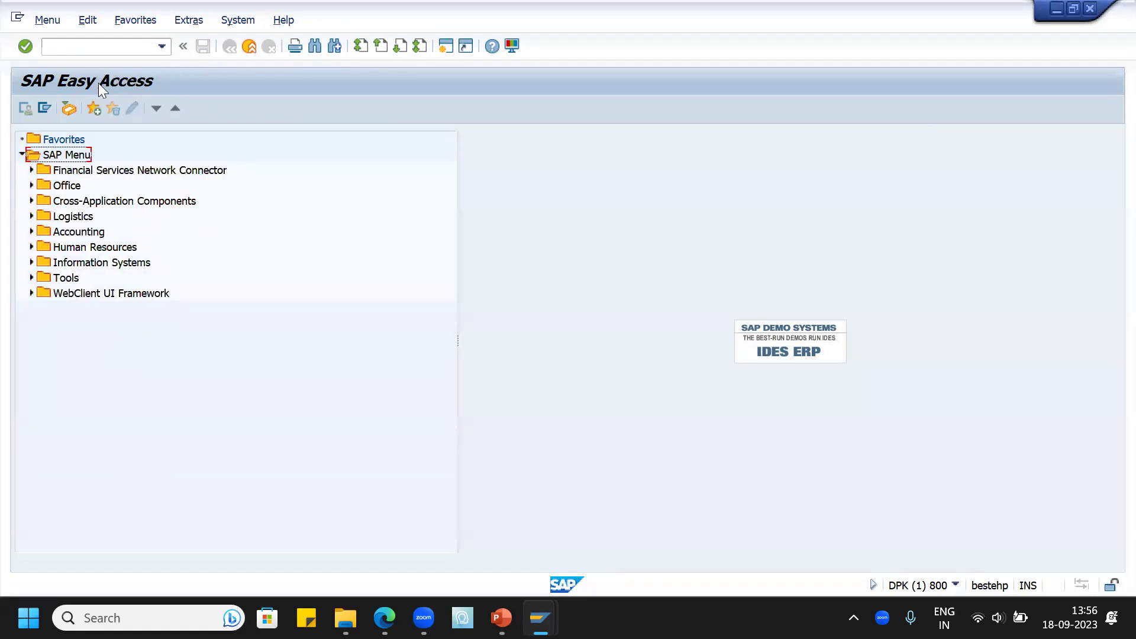
Step: Expand Logistics, Sales and Distribution, Sales and then Information System in the SAP menu tree
{"action": "left_click", "coordinate": [32, 215]}
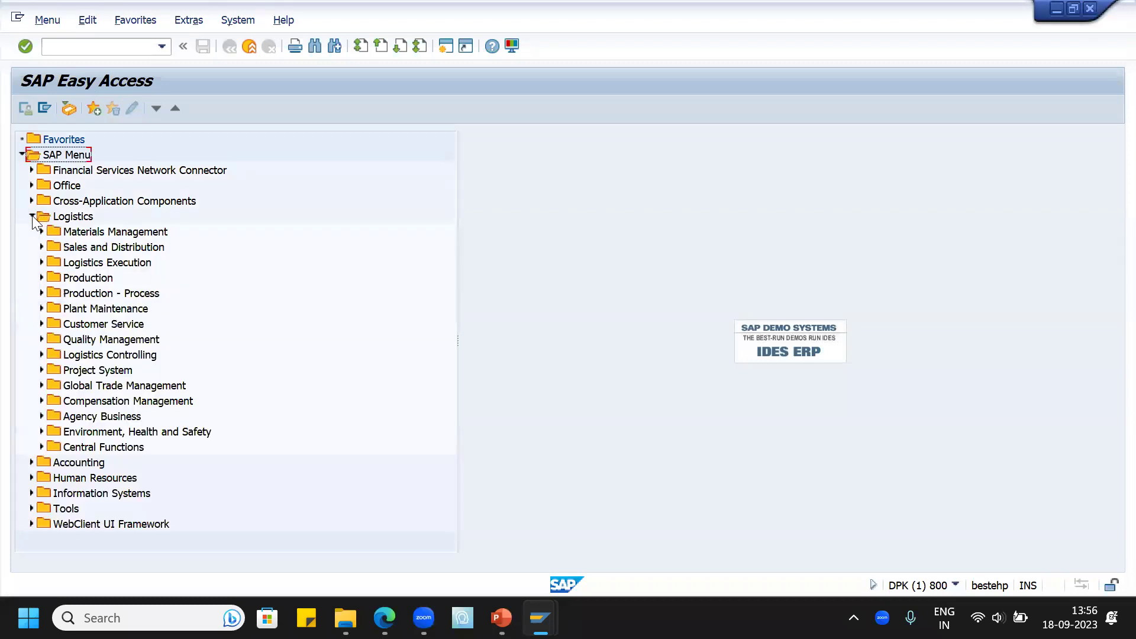
{"action": "left_click", "coordinate": [42, 247]}
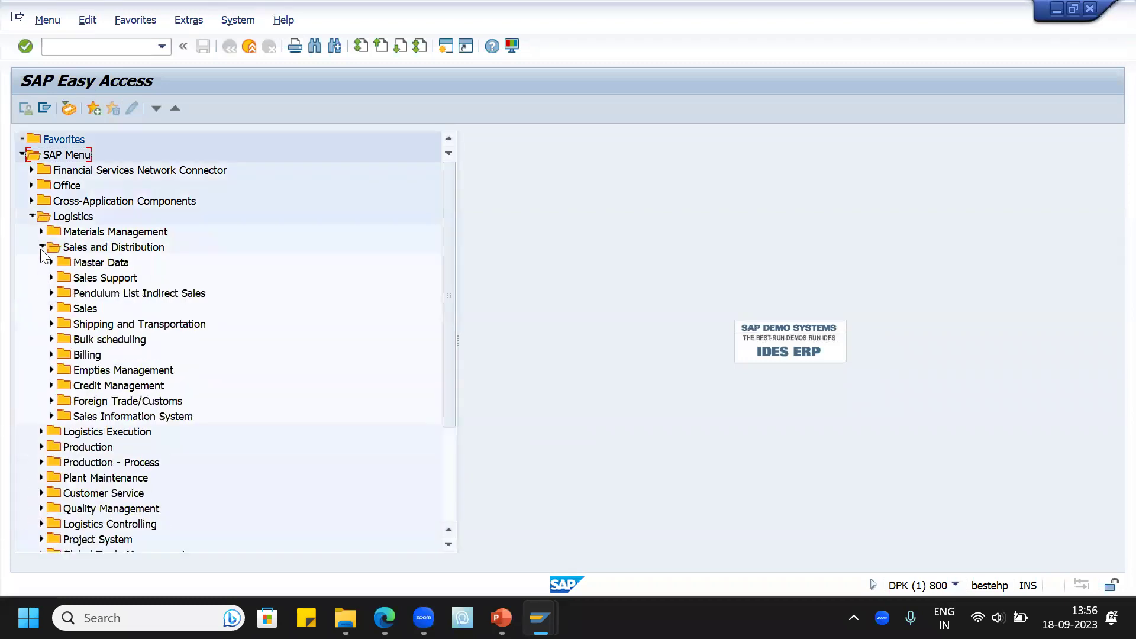
{"action": "left_click", "coordinate": [52, 309]}
{"action": "scroll", "coordinate": [173, 388], "scroll_direction": "down", "scroll_amount": 3}
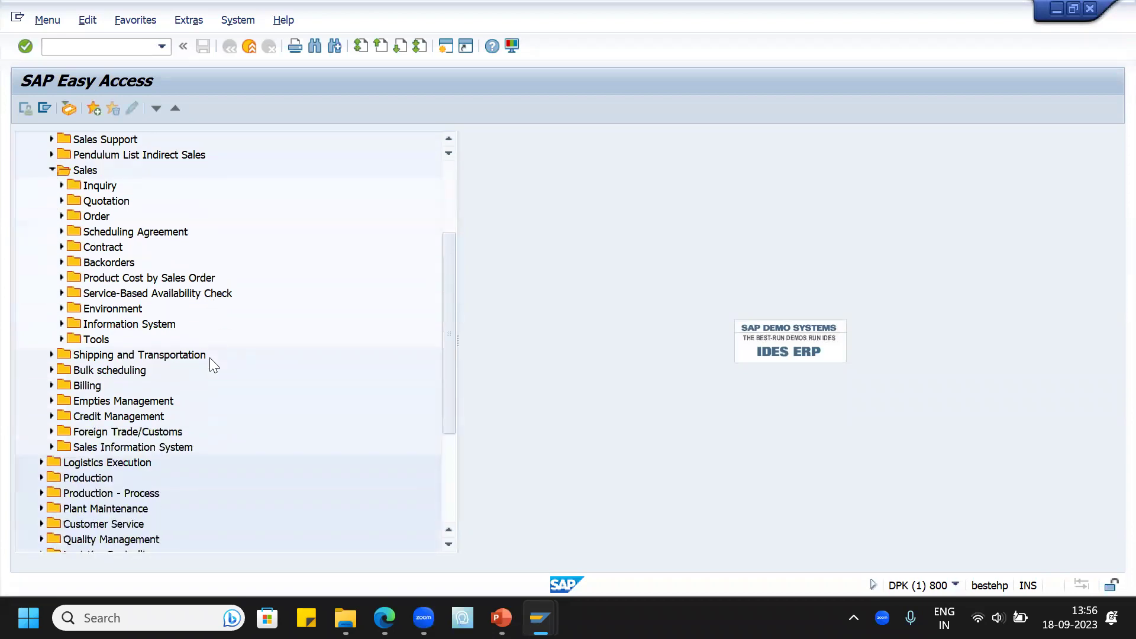
{"action": "left_click", "coordinate": [62, 323]}
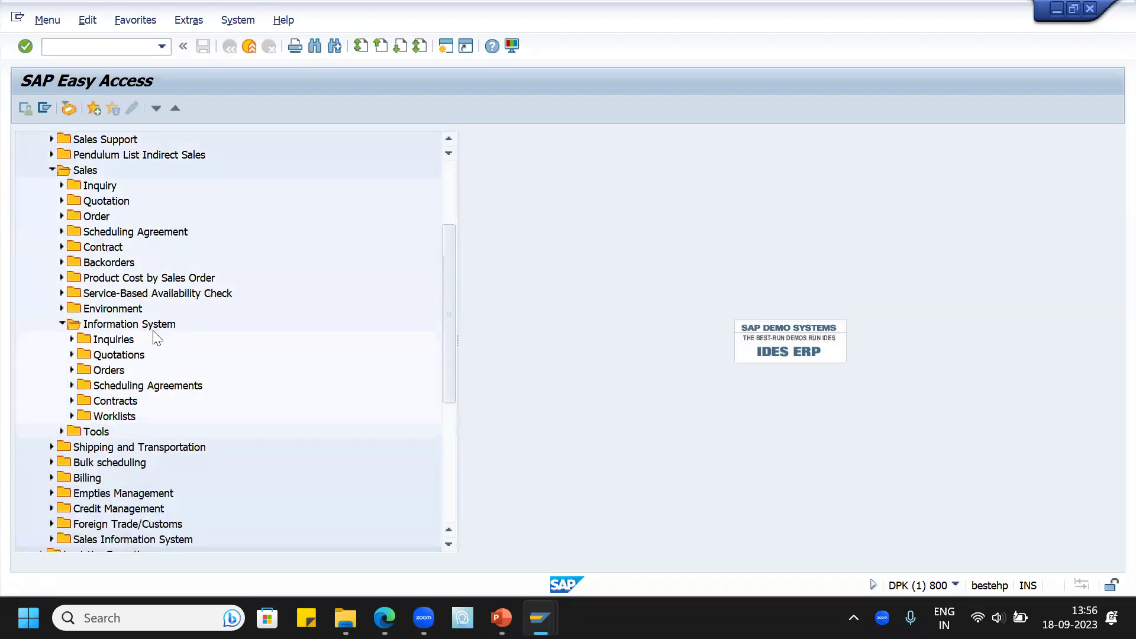
Step: Expand the Inquiries and Quotations folders of the Sales Information System to show their reports
{"action": "scroll", "coordinate": [155, 349], "scroll_direction": "down", "scroll_amount": 1}
{"action": "left_click", "coordinate": [72, 309]}
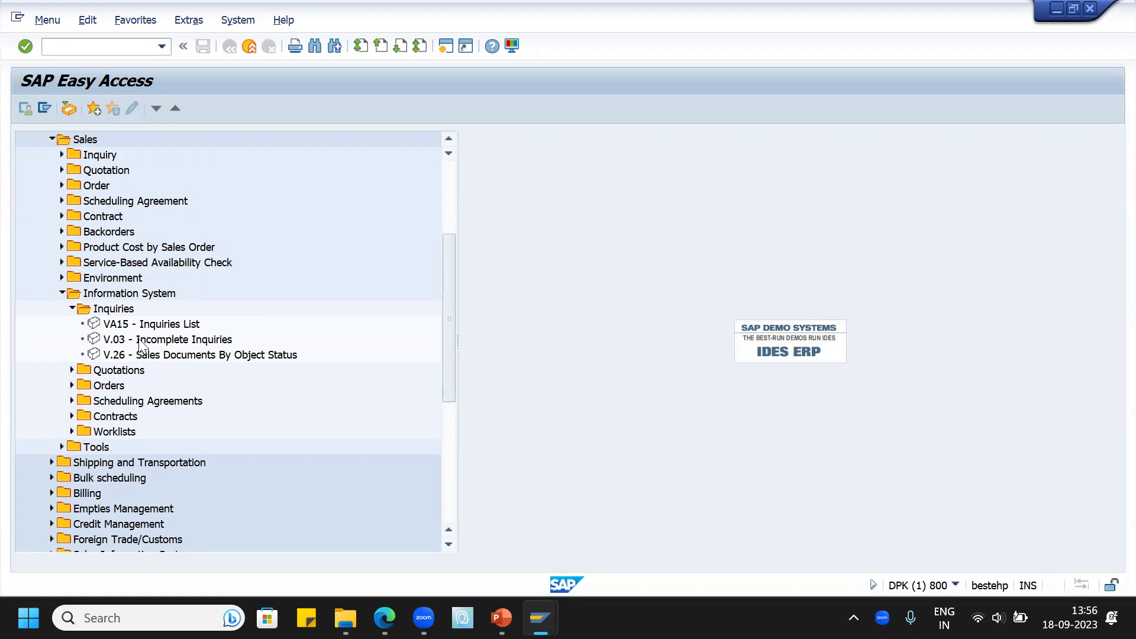
{"action": "scroll", "coordinate": [142, 204], "scroll_direction": "up", "scroll_amount": 2}
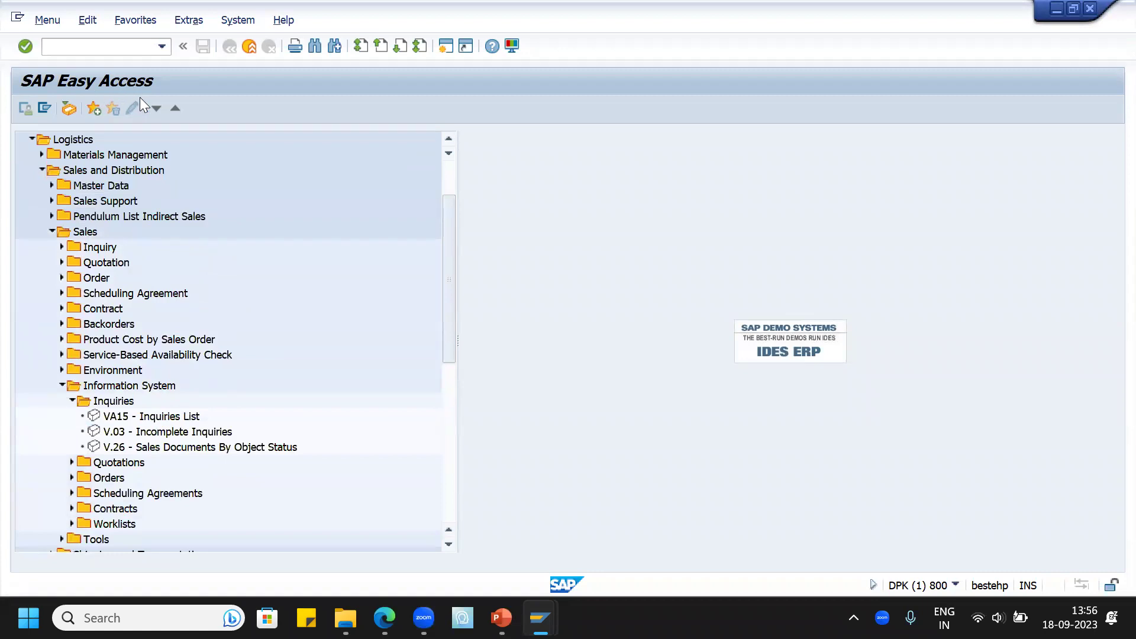
{"action": "scroll", "coordinate": [197, 406], "scroll_direction": "down", "scroll_amount": 2}
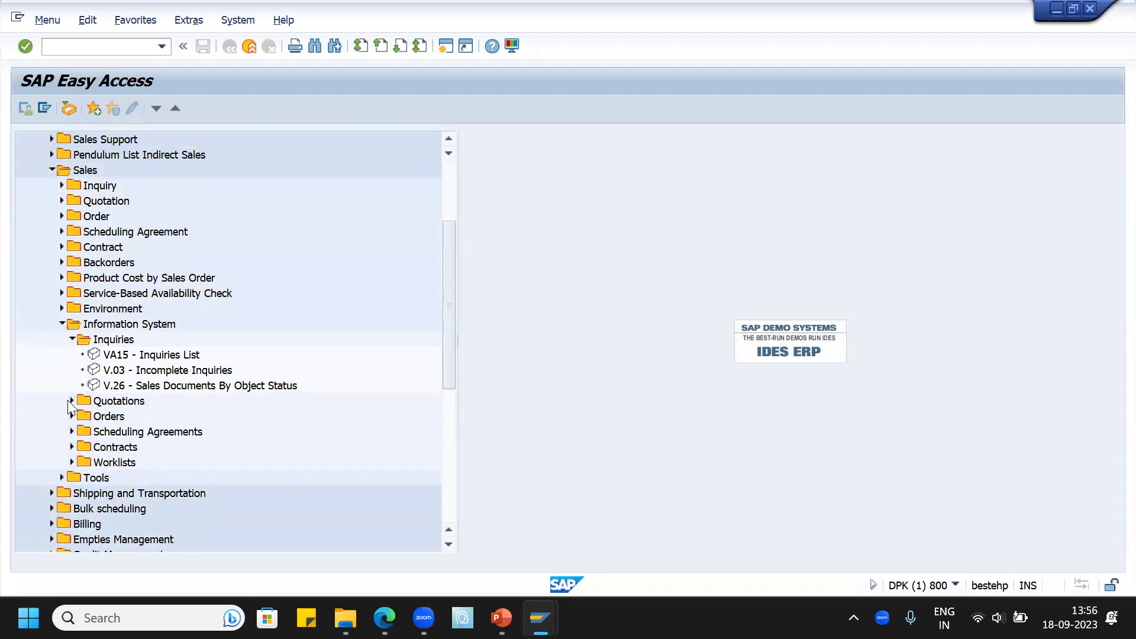
{"action": "left_click", "coordinate": [70, 400]}
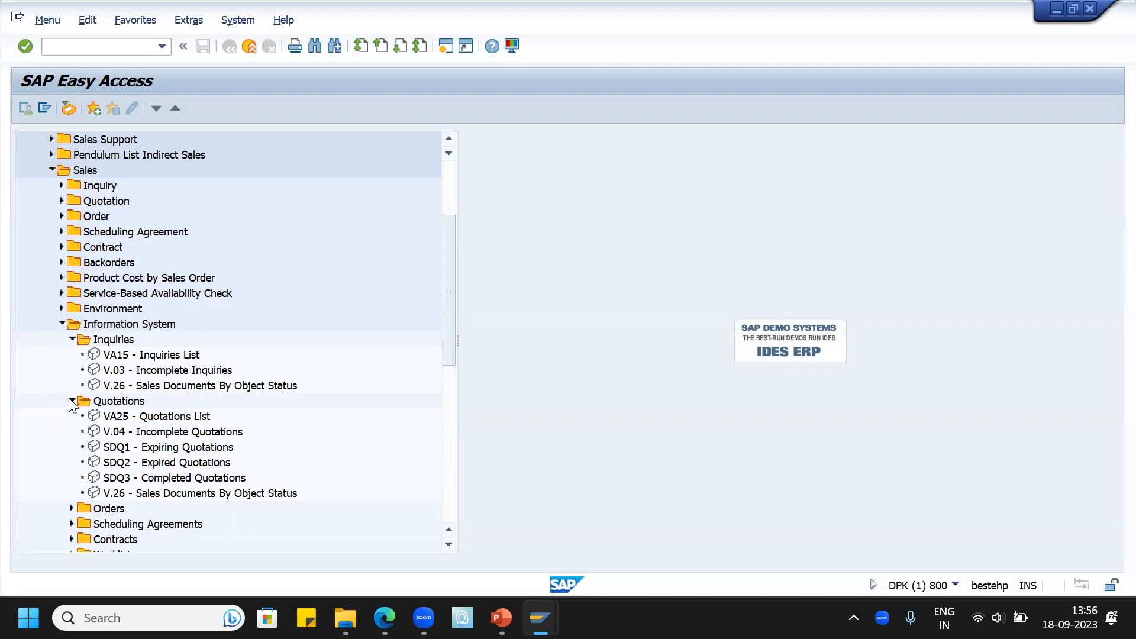
Step: Expand the Orders, Contracts and Scheduling Agreements folders of the Sales Information System and look through their reports
{"action": "left_click", "coordinate": [71, 508]}
{"action": "scroll", "coordinate": [182, 361], "scroll_direction": "down", "scroll_amount": 4}
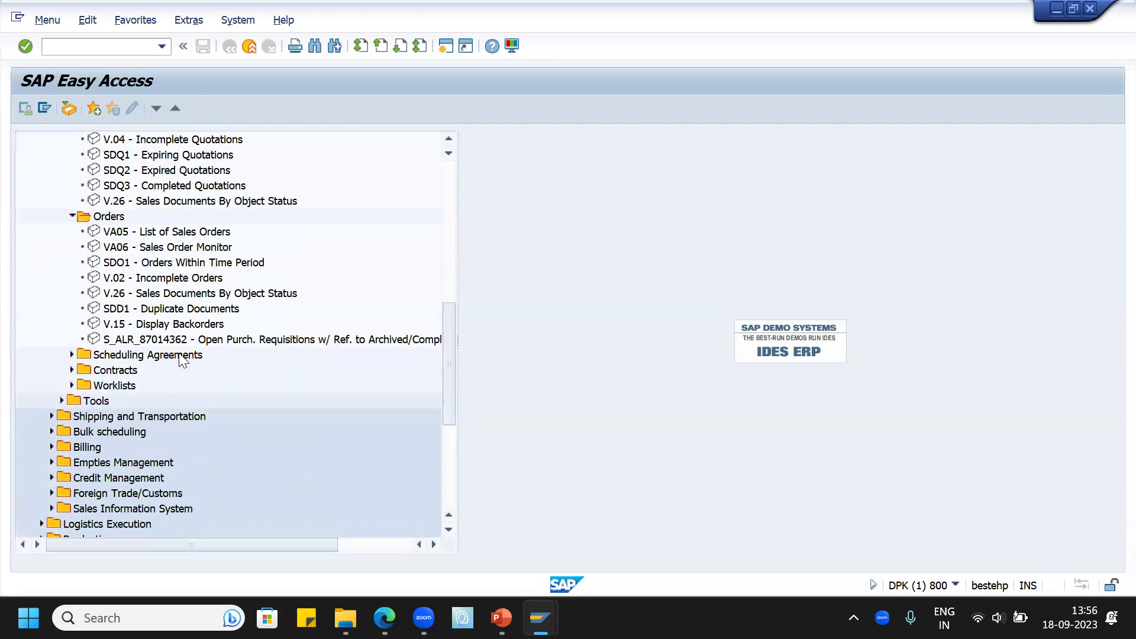
{"action": "left_click", "coordinate": [71, 369]}
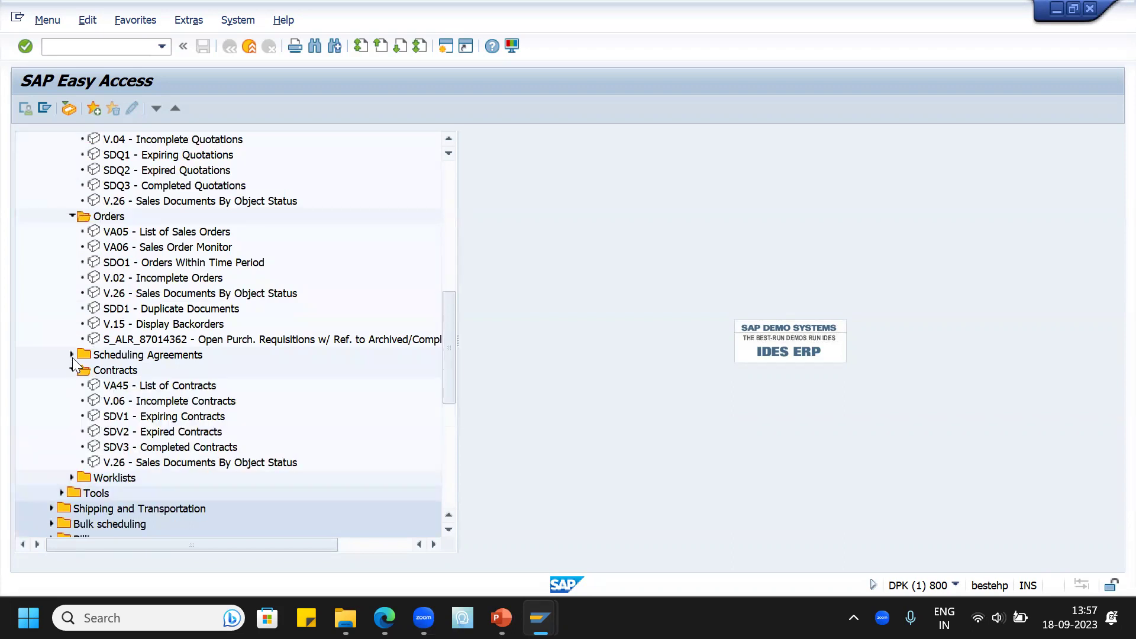
{"action": "left_click", "coordinate": [71, 355]}
{"action": "scroll", "coordinate": [83, 379], "scroll_direction": "down", "scroll_amount": 3}
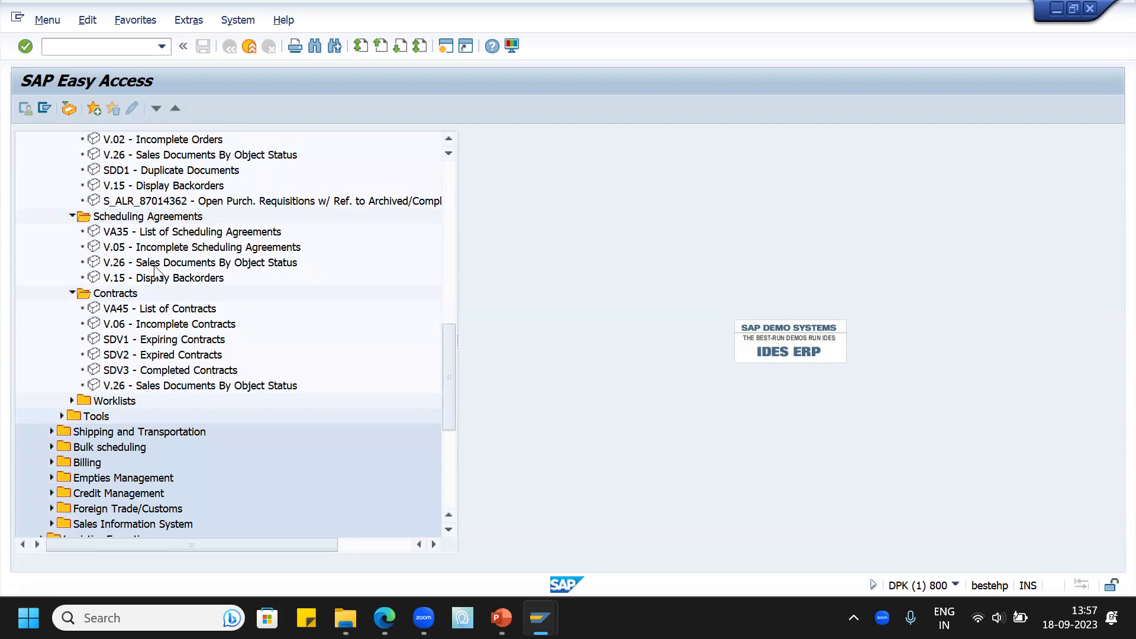
Step: Open the V.02 Incomplete Orders report from the Orders folder and look over its selection criteria
{"action": "scroll", "coordinate": [172, 291], "scroll_direction": "up", "scroll_amount": 4}
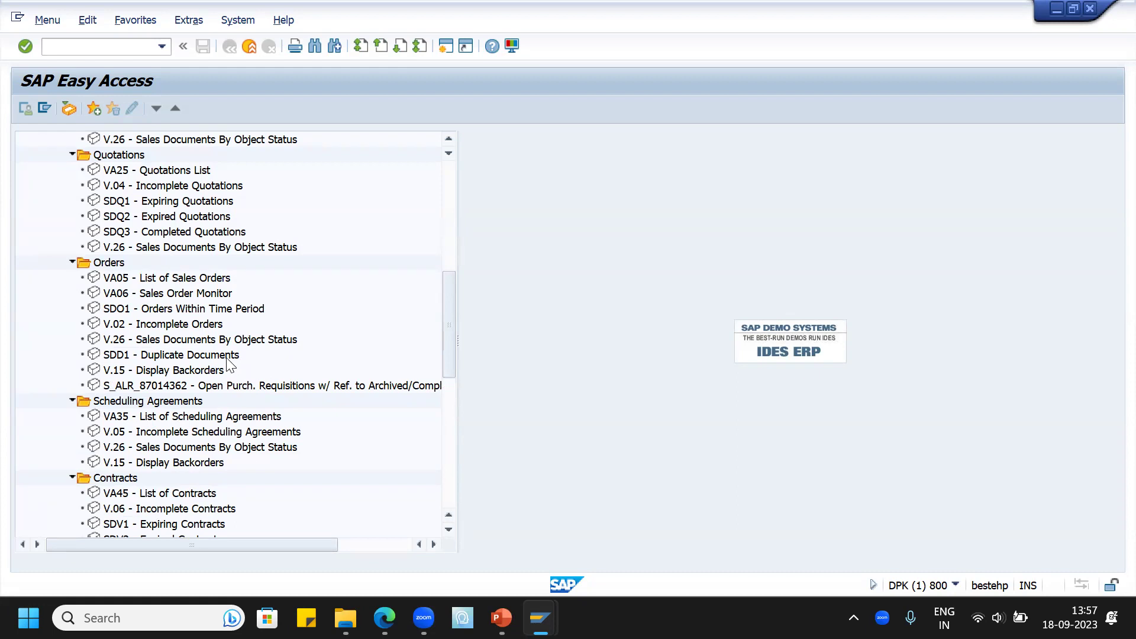
{"action": "double_click", "coordinate": [95, 326]}
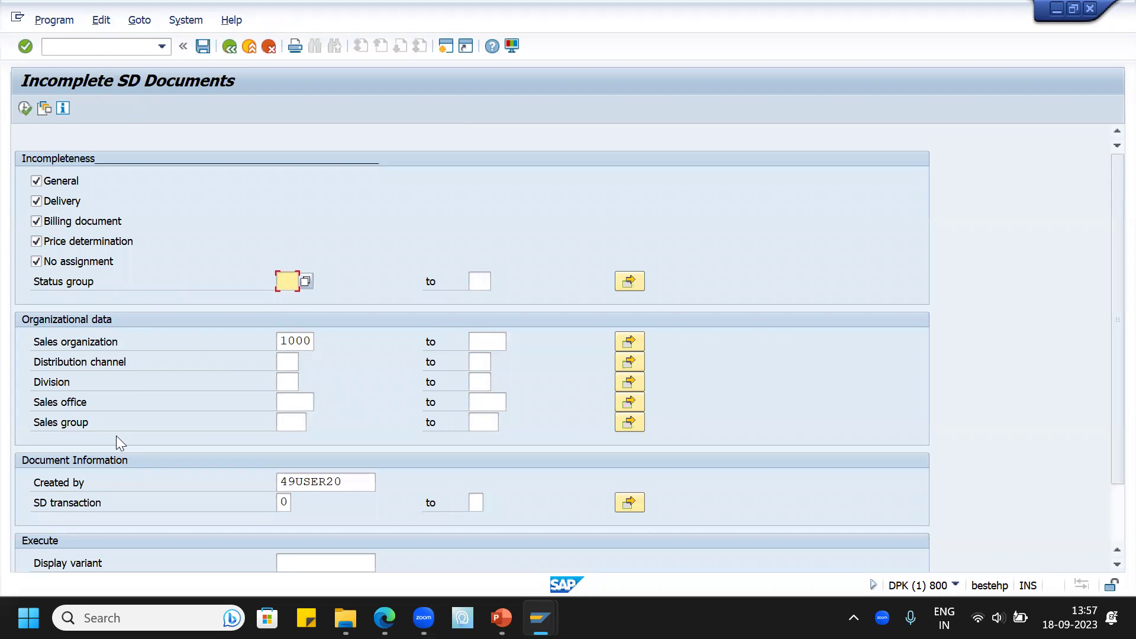
{"action": "scroll", "coordinate": [120, 440], "scroll_direction": "down", "scroll_amount": 1}
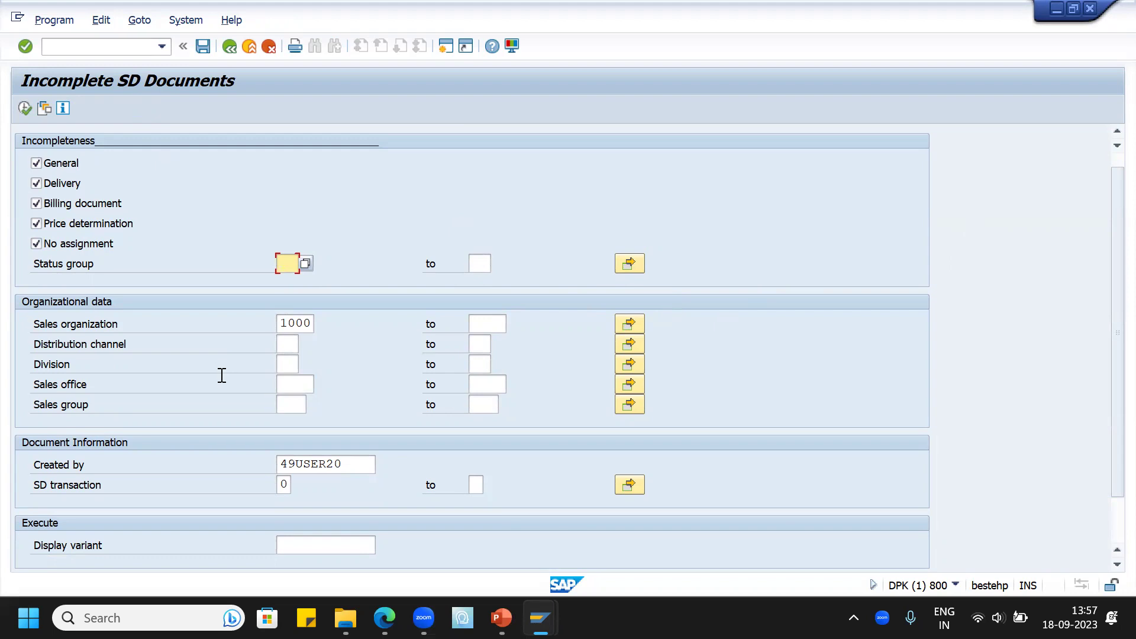
Step: Switch to the PowerPoint presentation on the SAP1 and SAP2 report menus and start the slide show from its first slide
{"action": "key", "text": "alt+Tab"}
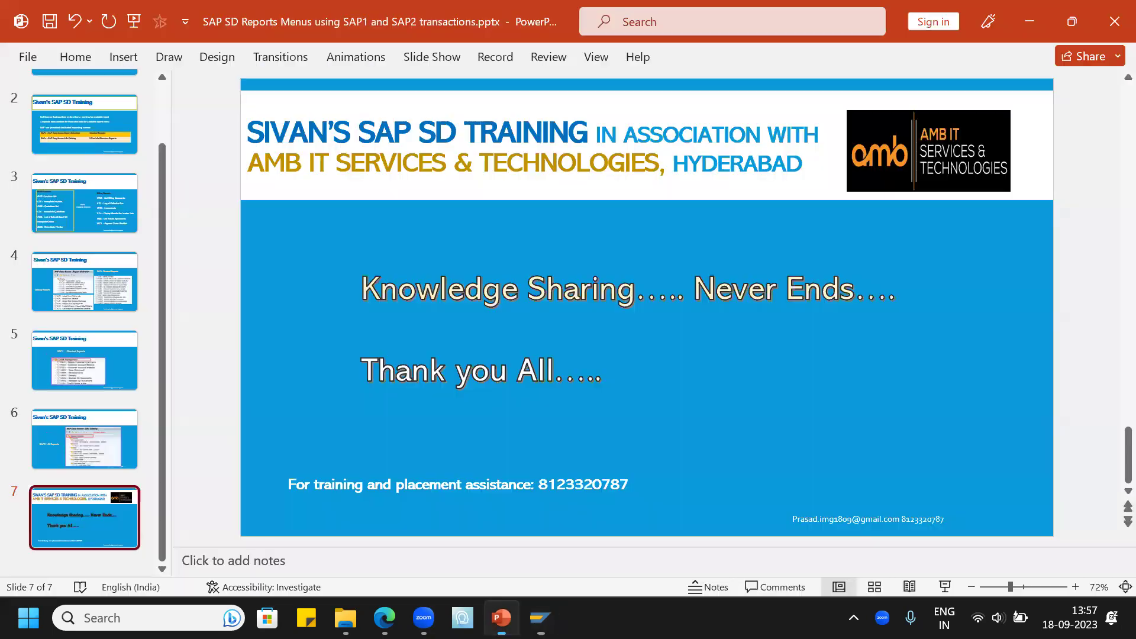
{"action": "scroll", "coordinate": [90, 251], "scroll_direction": "up", "scroll_amount": 2}
{"action": "left_click", "coordinate": [78, 130]}
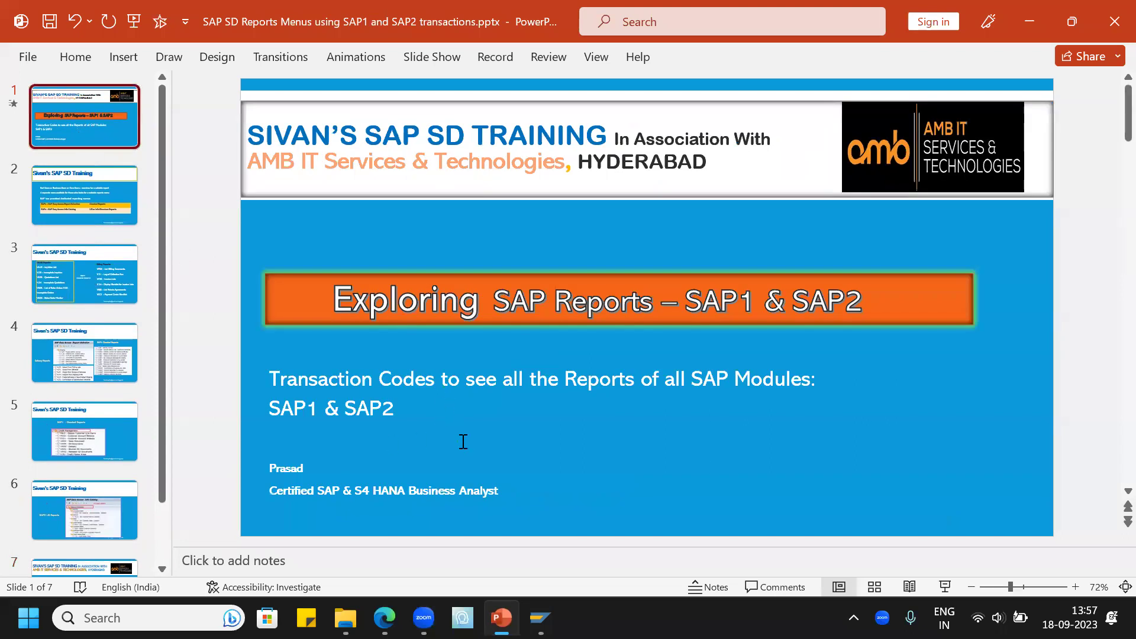
{"action": "left_click", "coordinate": [945, 586]}
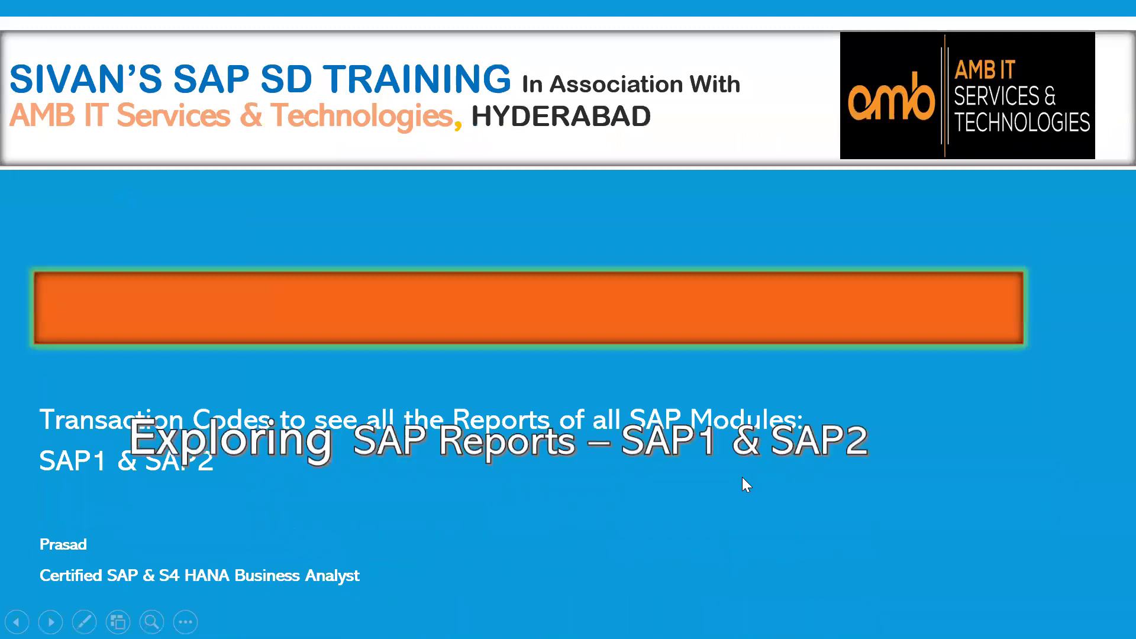